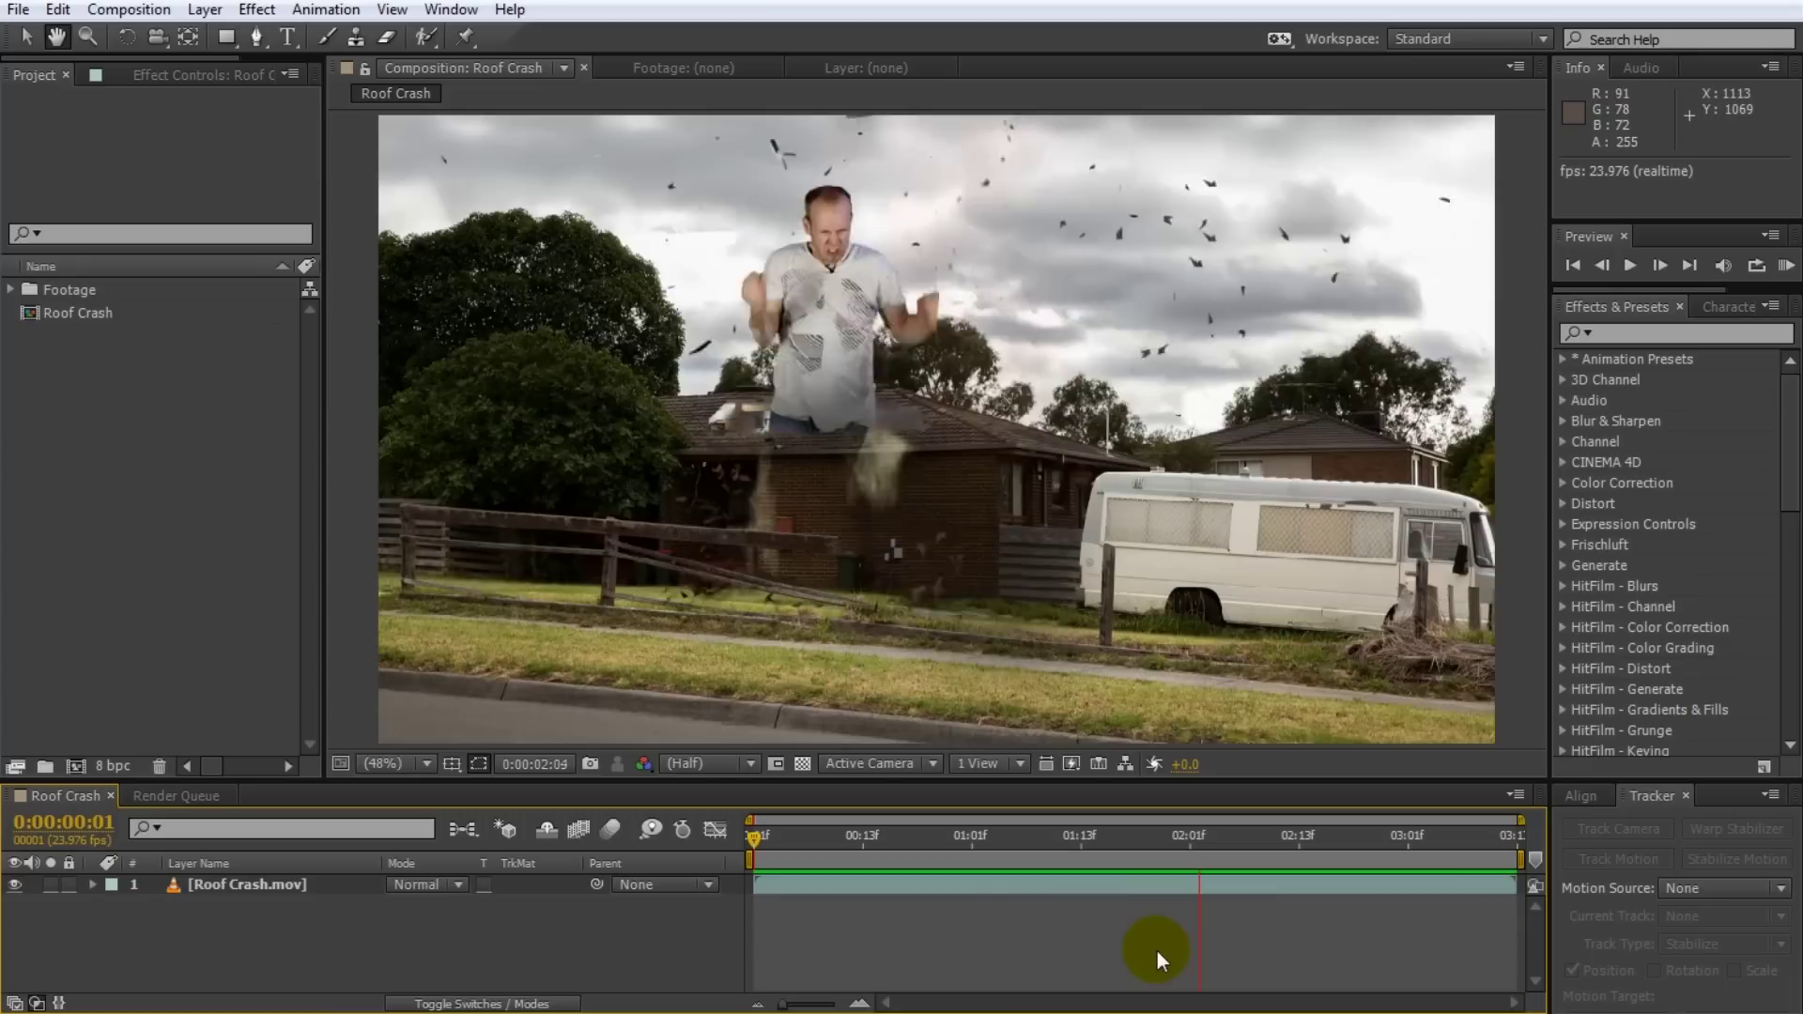
# Step: Preview the Roof Crash clip, then try shifting the footage slightly within the frame and undo the move
pyautogui.press('space')
pyautogui.moveTo(1340, 835); pyautogui.dragTo(715, 867)
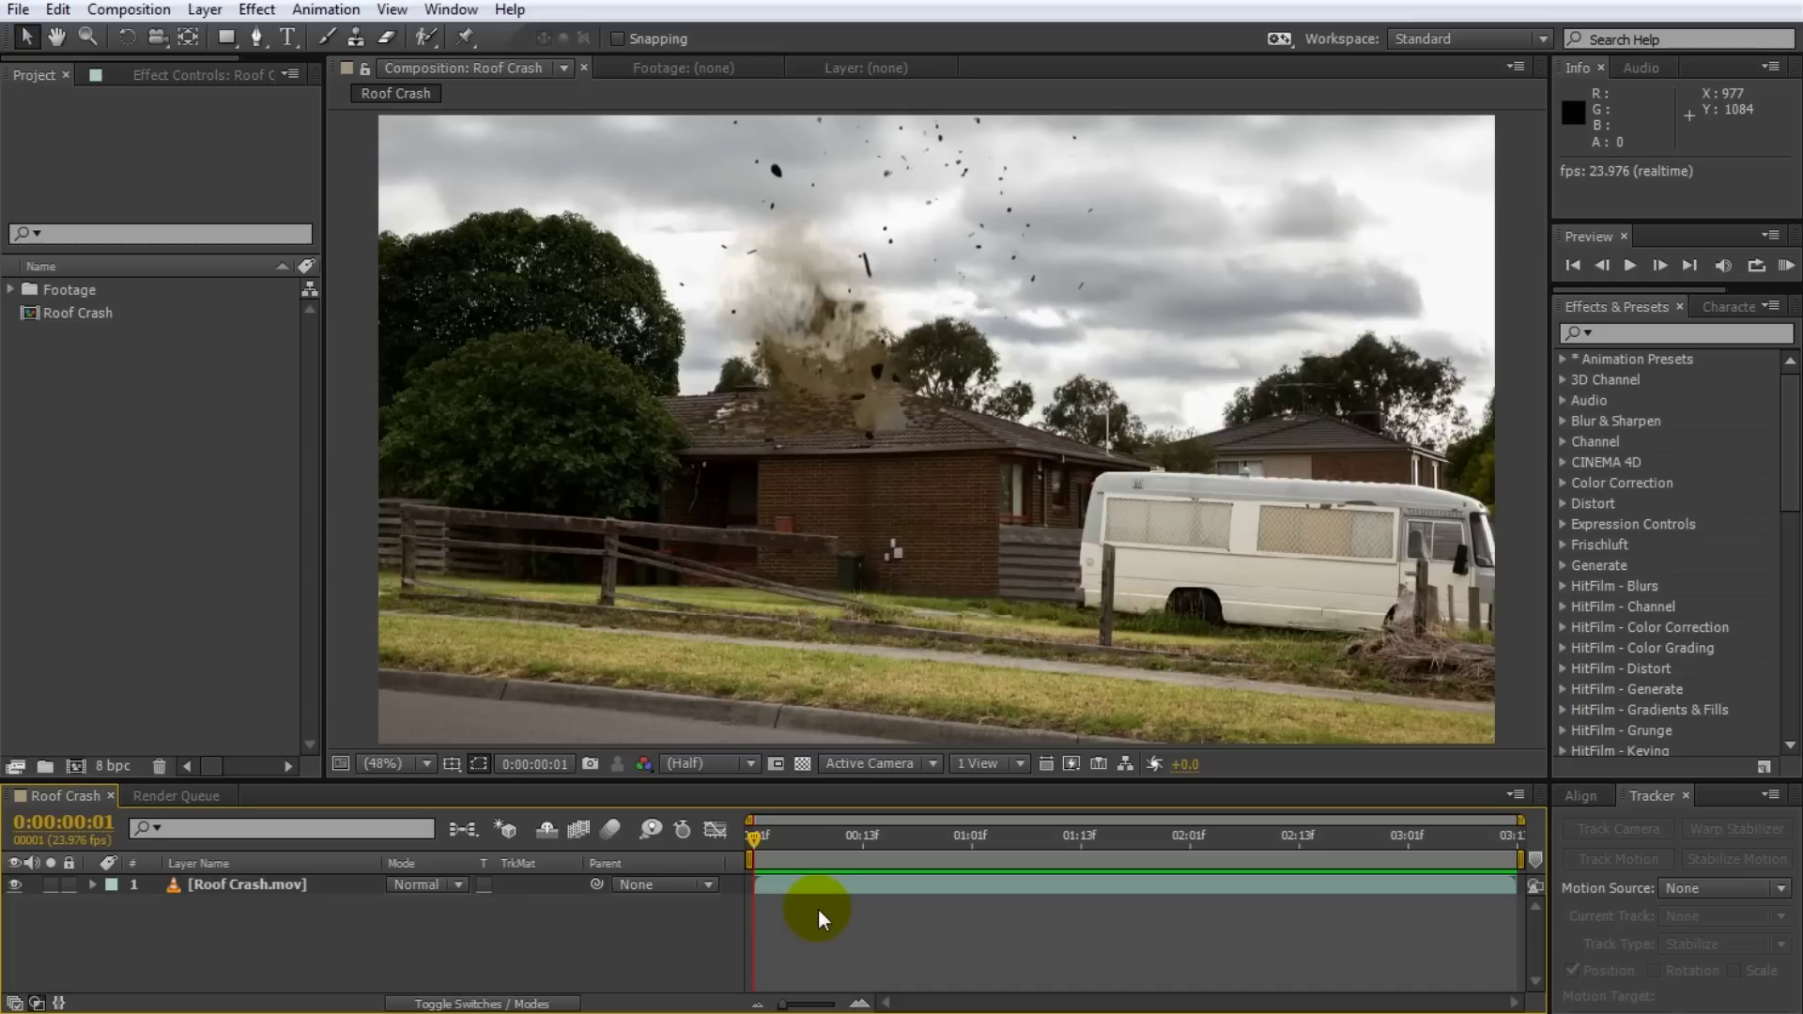
pyautogui.moveTo(885, 570); pyautogui.dragTo(1024, 509)
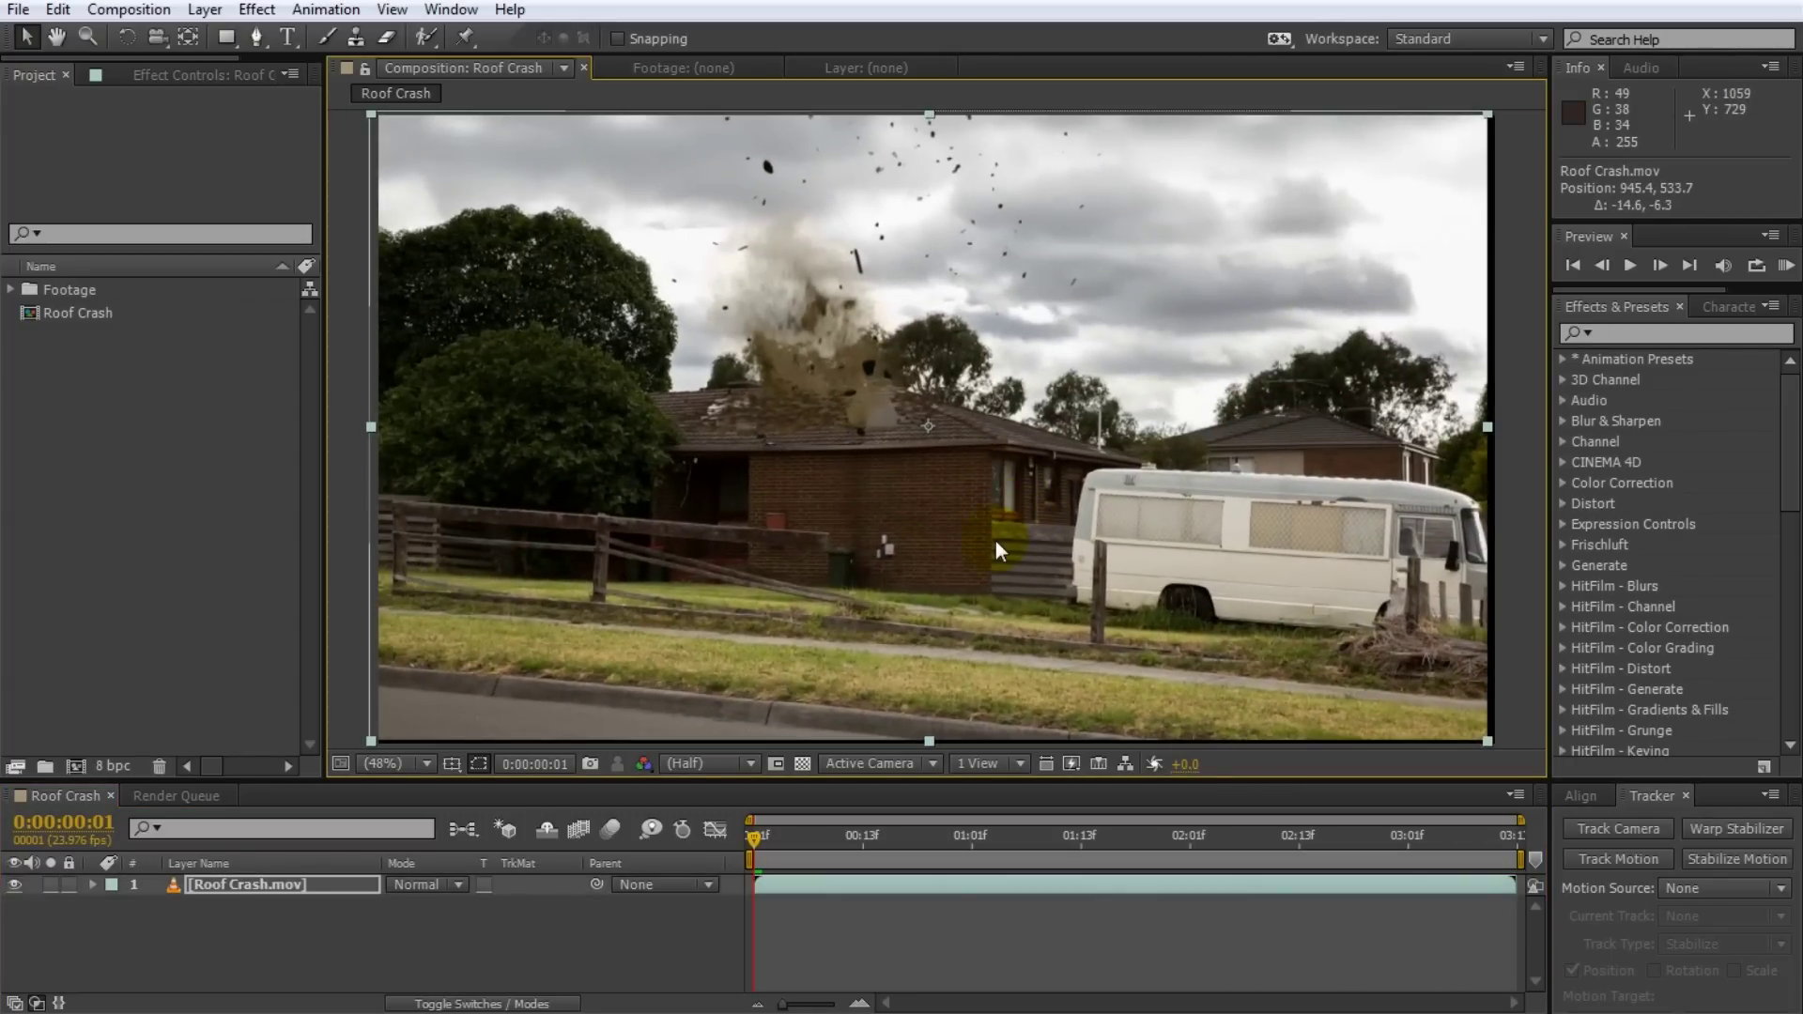
pyautogui.hotkey('ctrl', 'z')
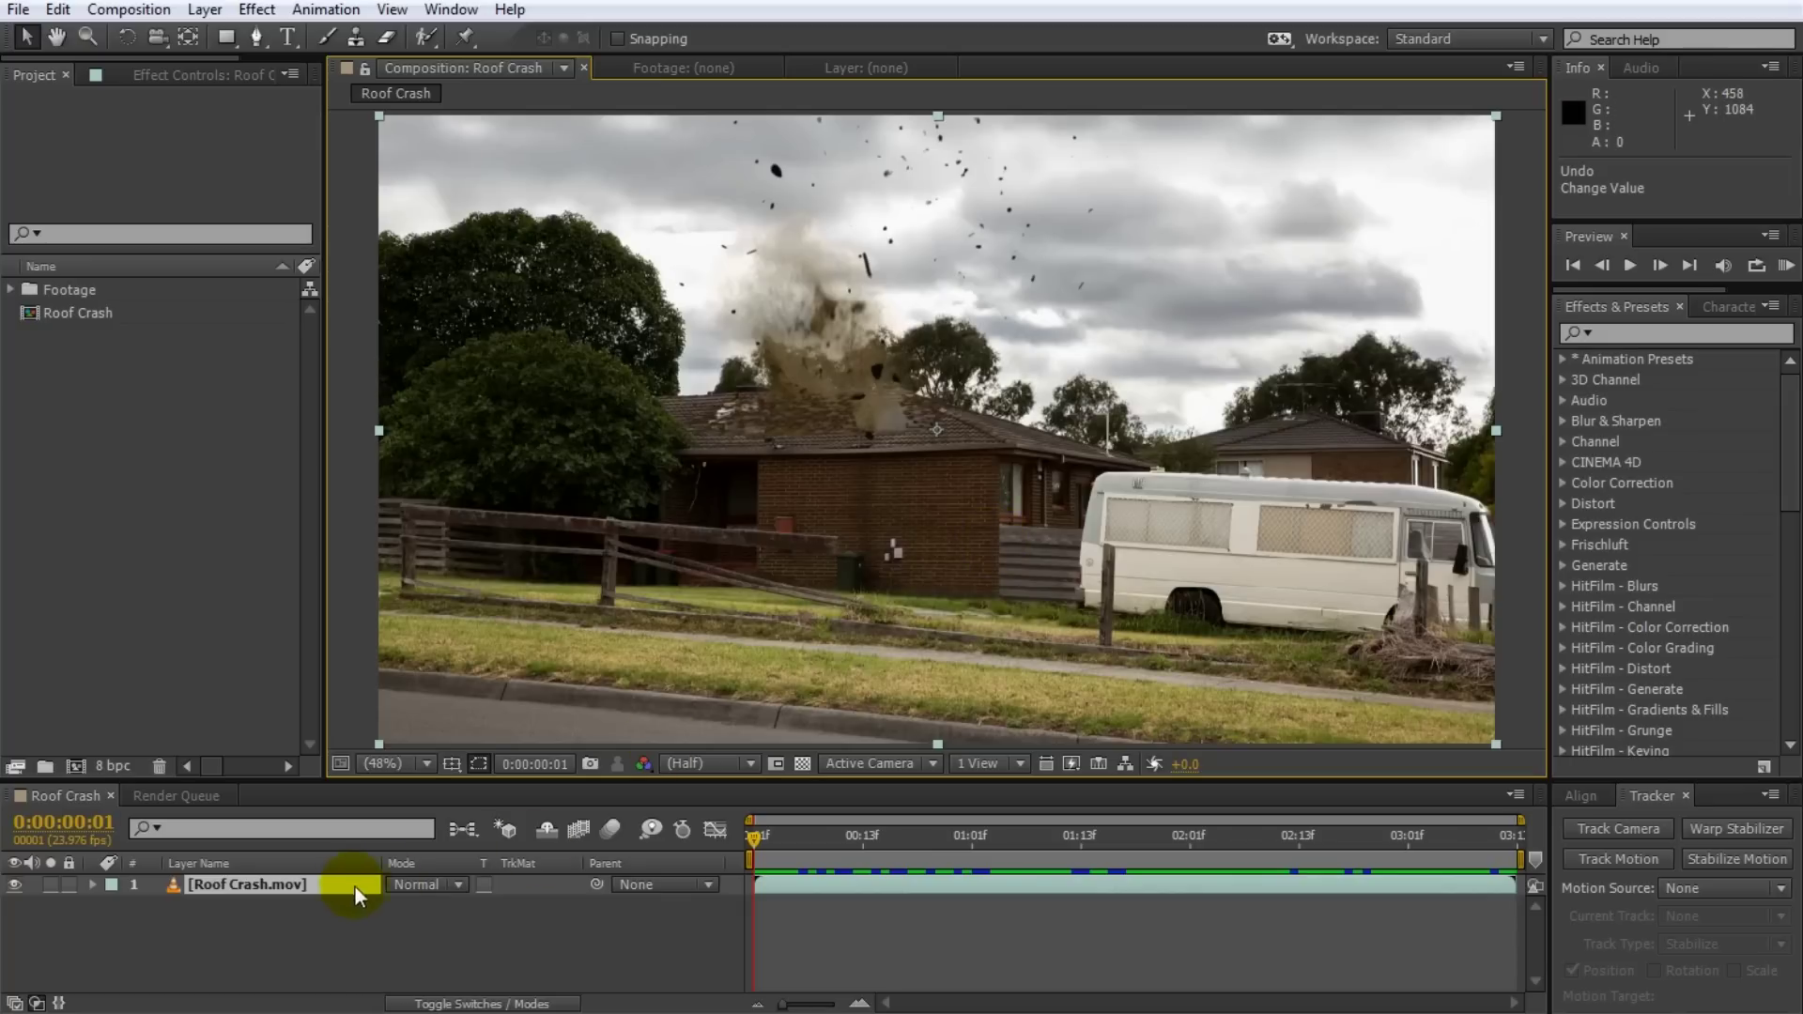
# Step: Add the expression wiggle(10, 100) to the Position property of the Roof Crash.mov layer
pyautogui.click(315, 886)
pyautogui.press('p')
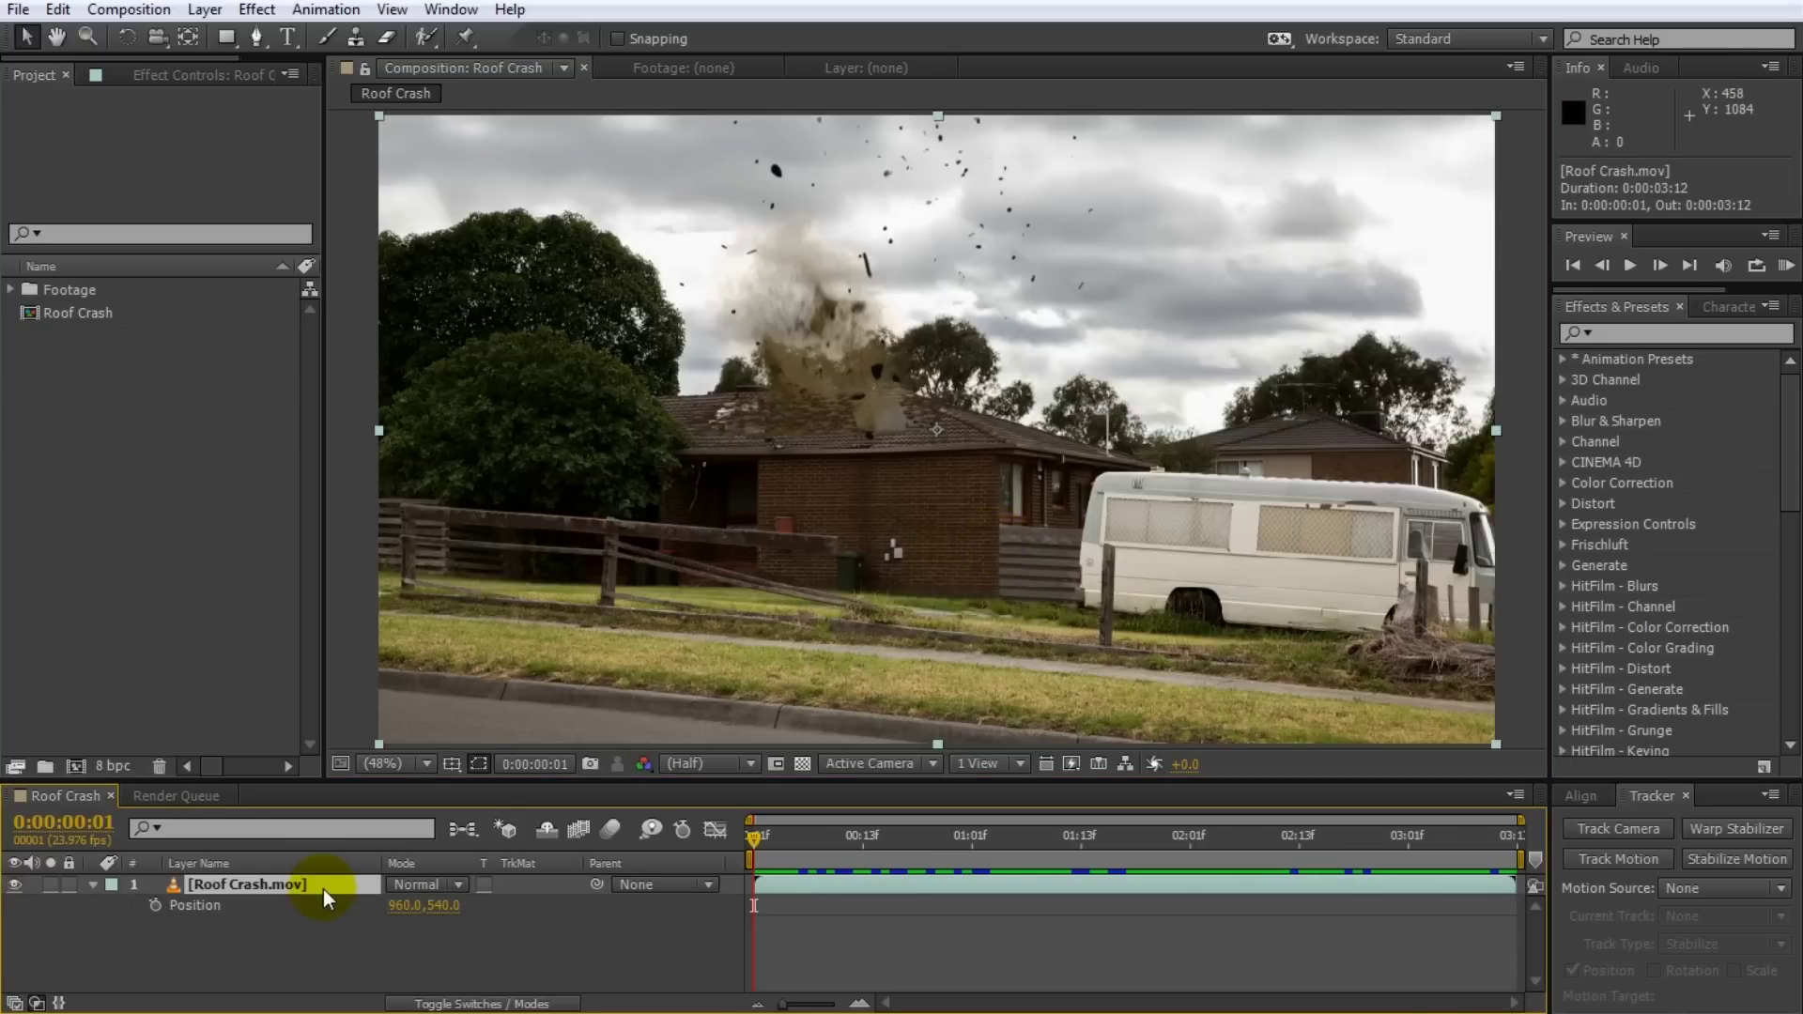
pyautogui.keyDown('alt'); pyautogui.click(155, 907); pyautogui.keyUp('alt')
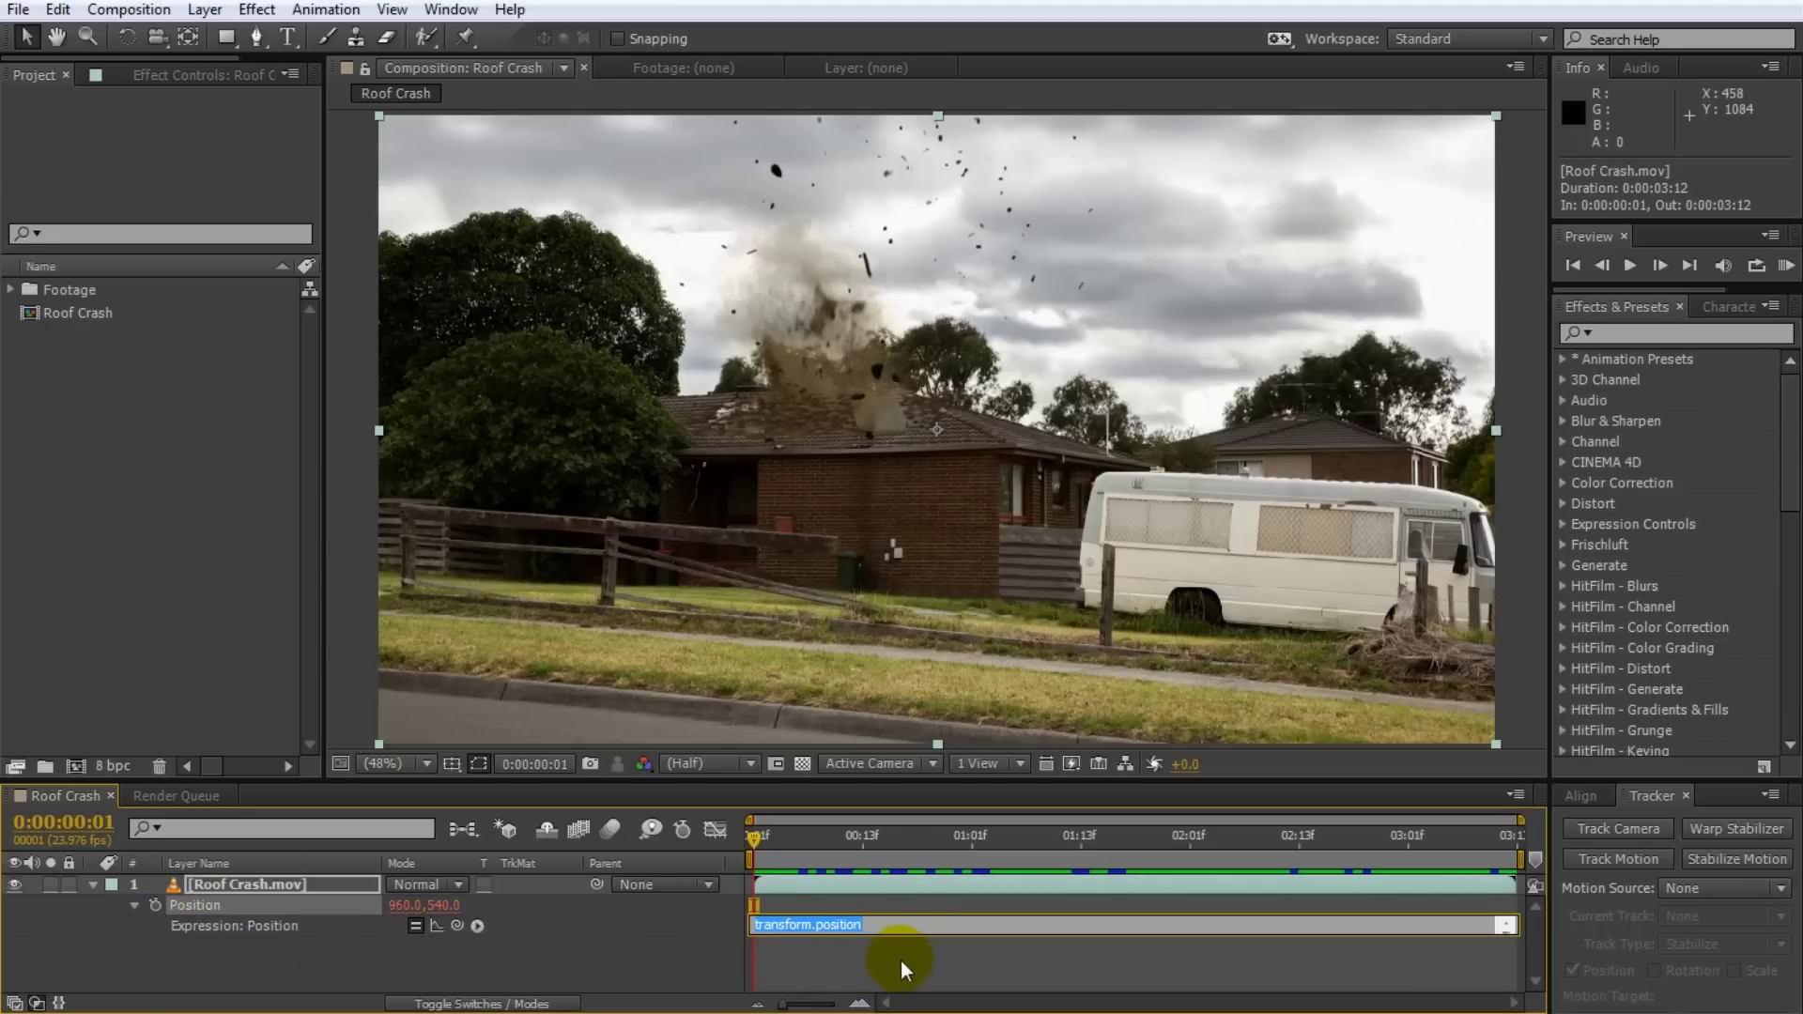
pyautogui.write('wiggle')
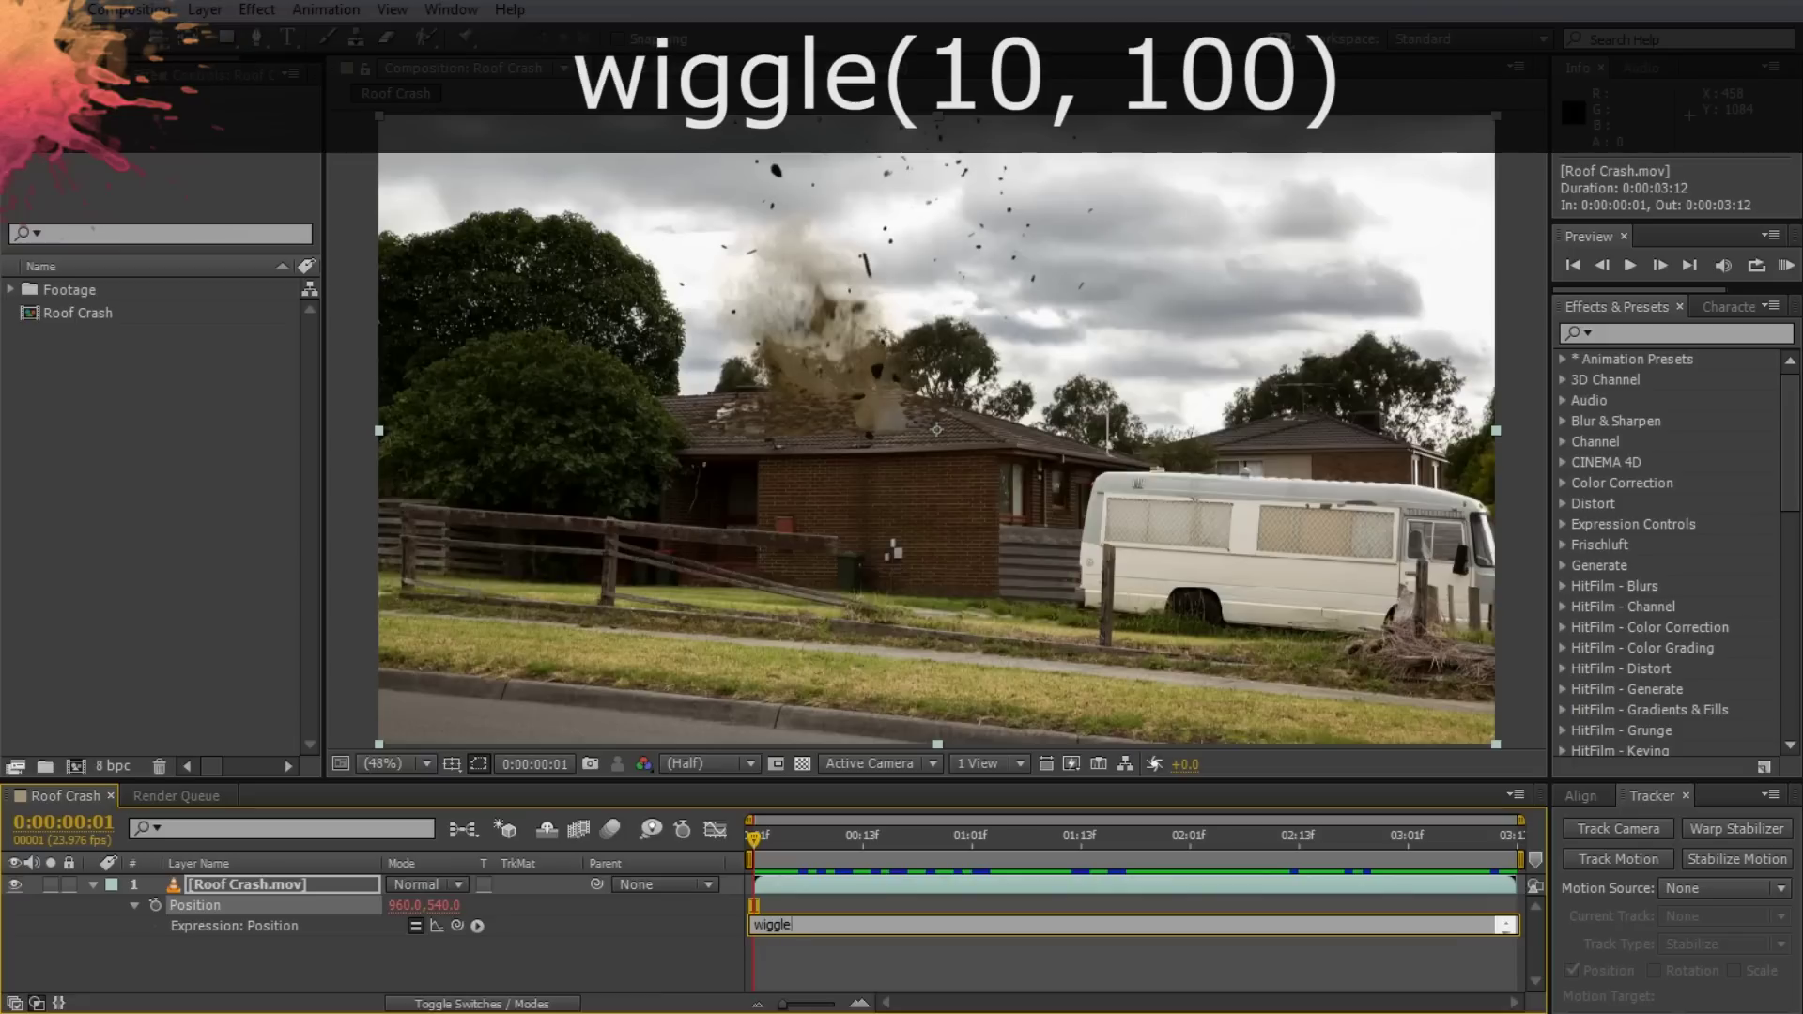
pyautogui.write('(10, 100)')
pyautogui.click(896, 959)
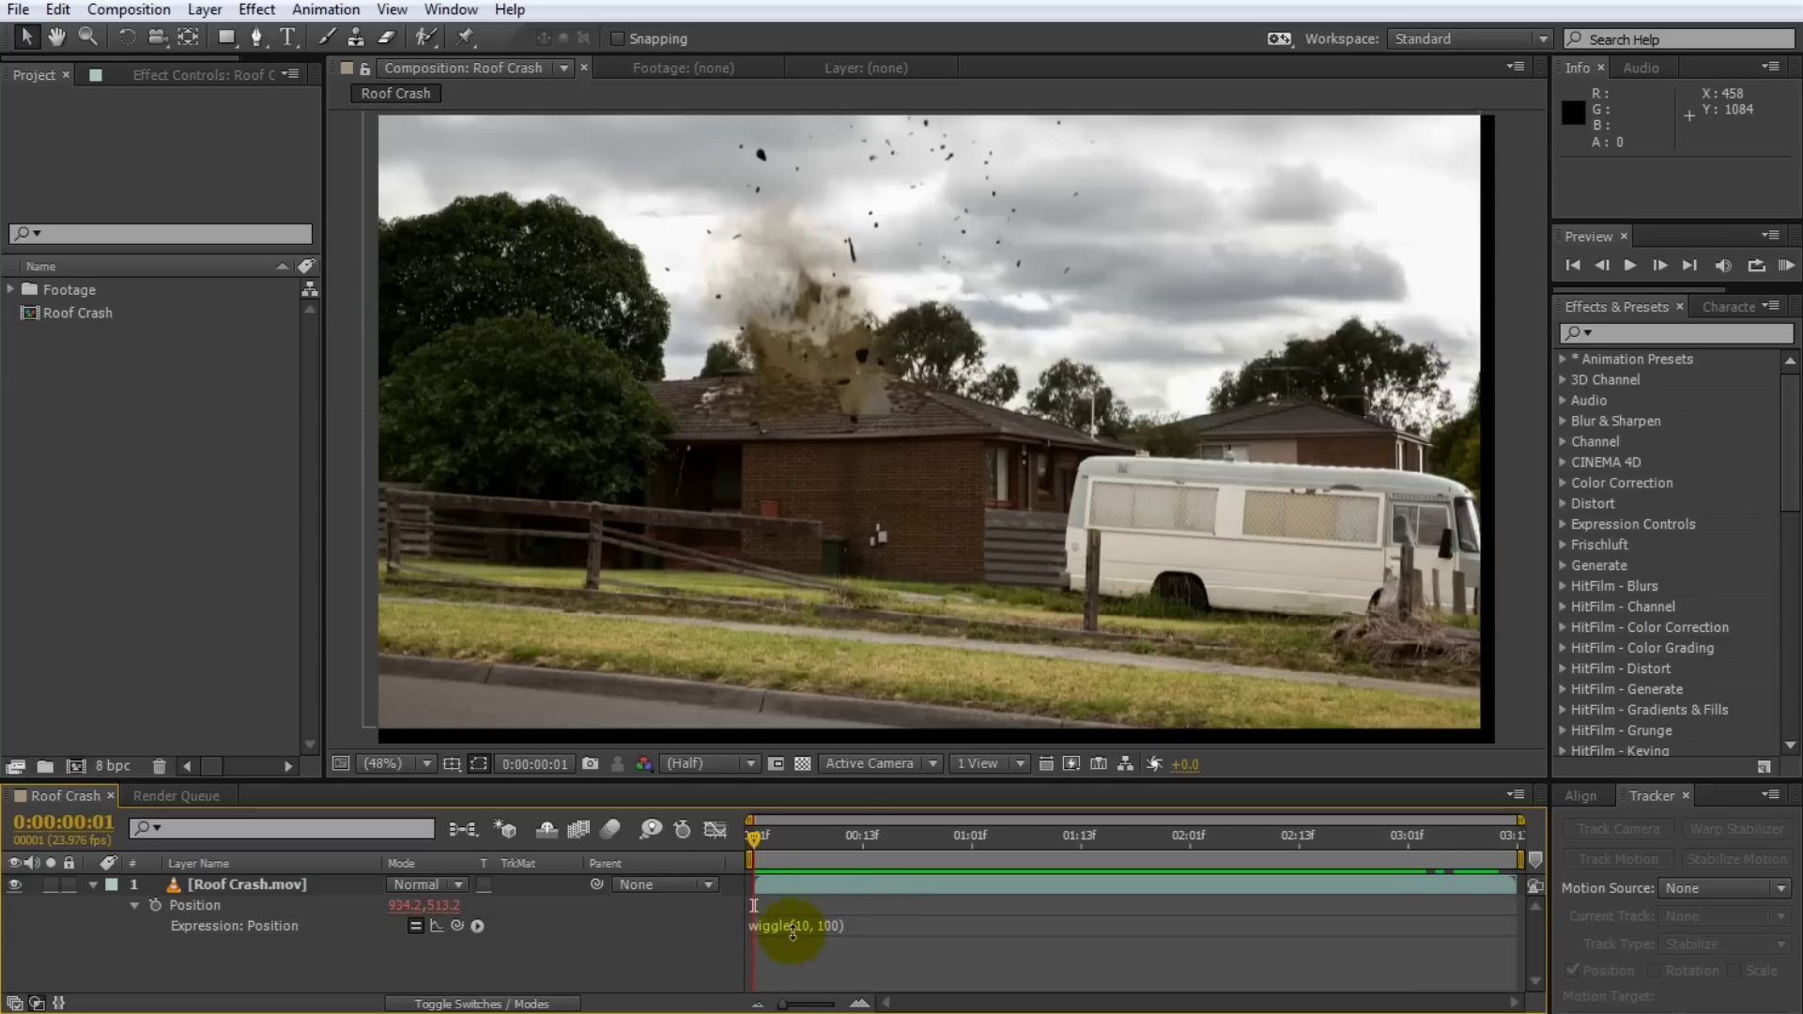
pyautogui.moveTo(754, 840); pyautogui.dragTo(712, 843)
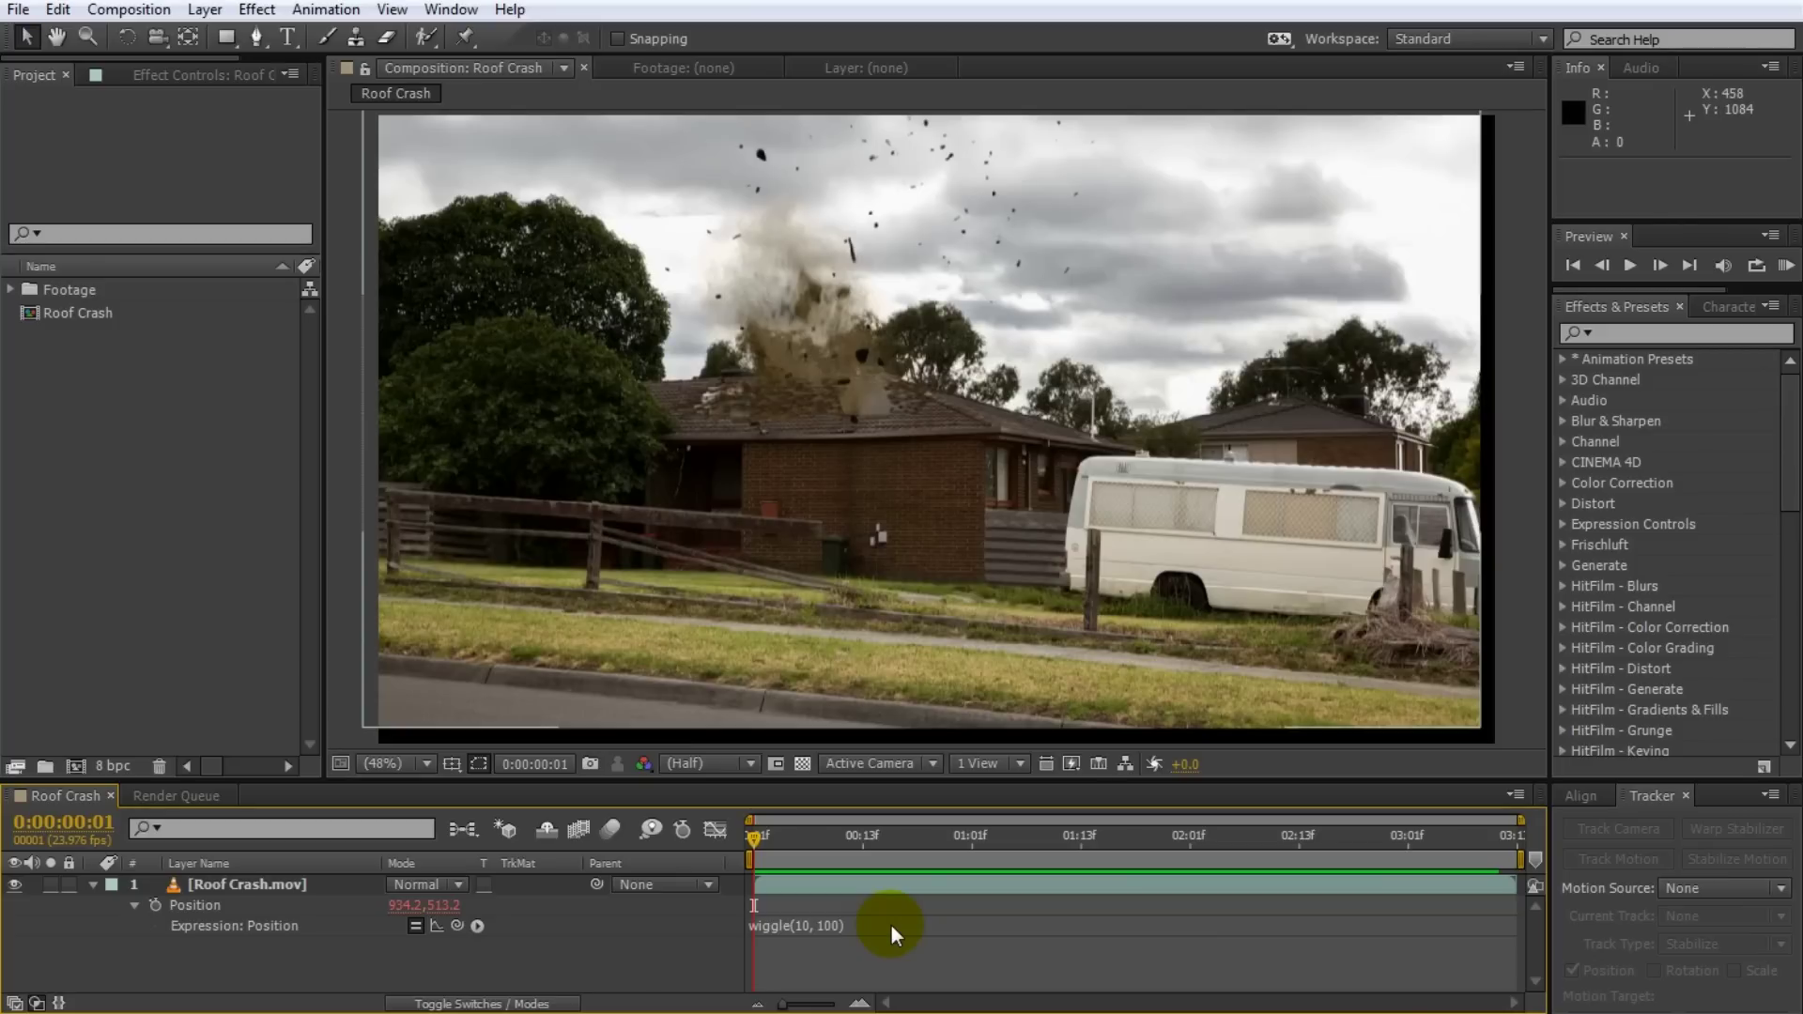
# Step: Change the Position expression to wiggle(10, 10) and scrub to 0:00:00:17 to check the shake
pyautogui.click(832, 942)
pyautogui.click(828, 930)
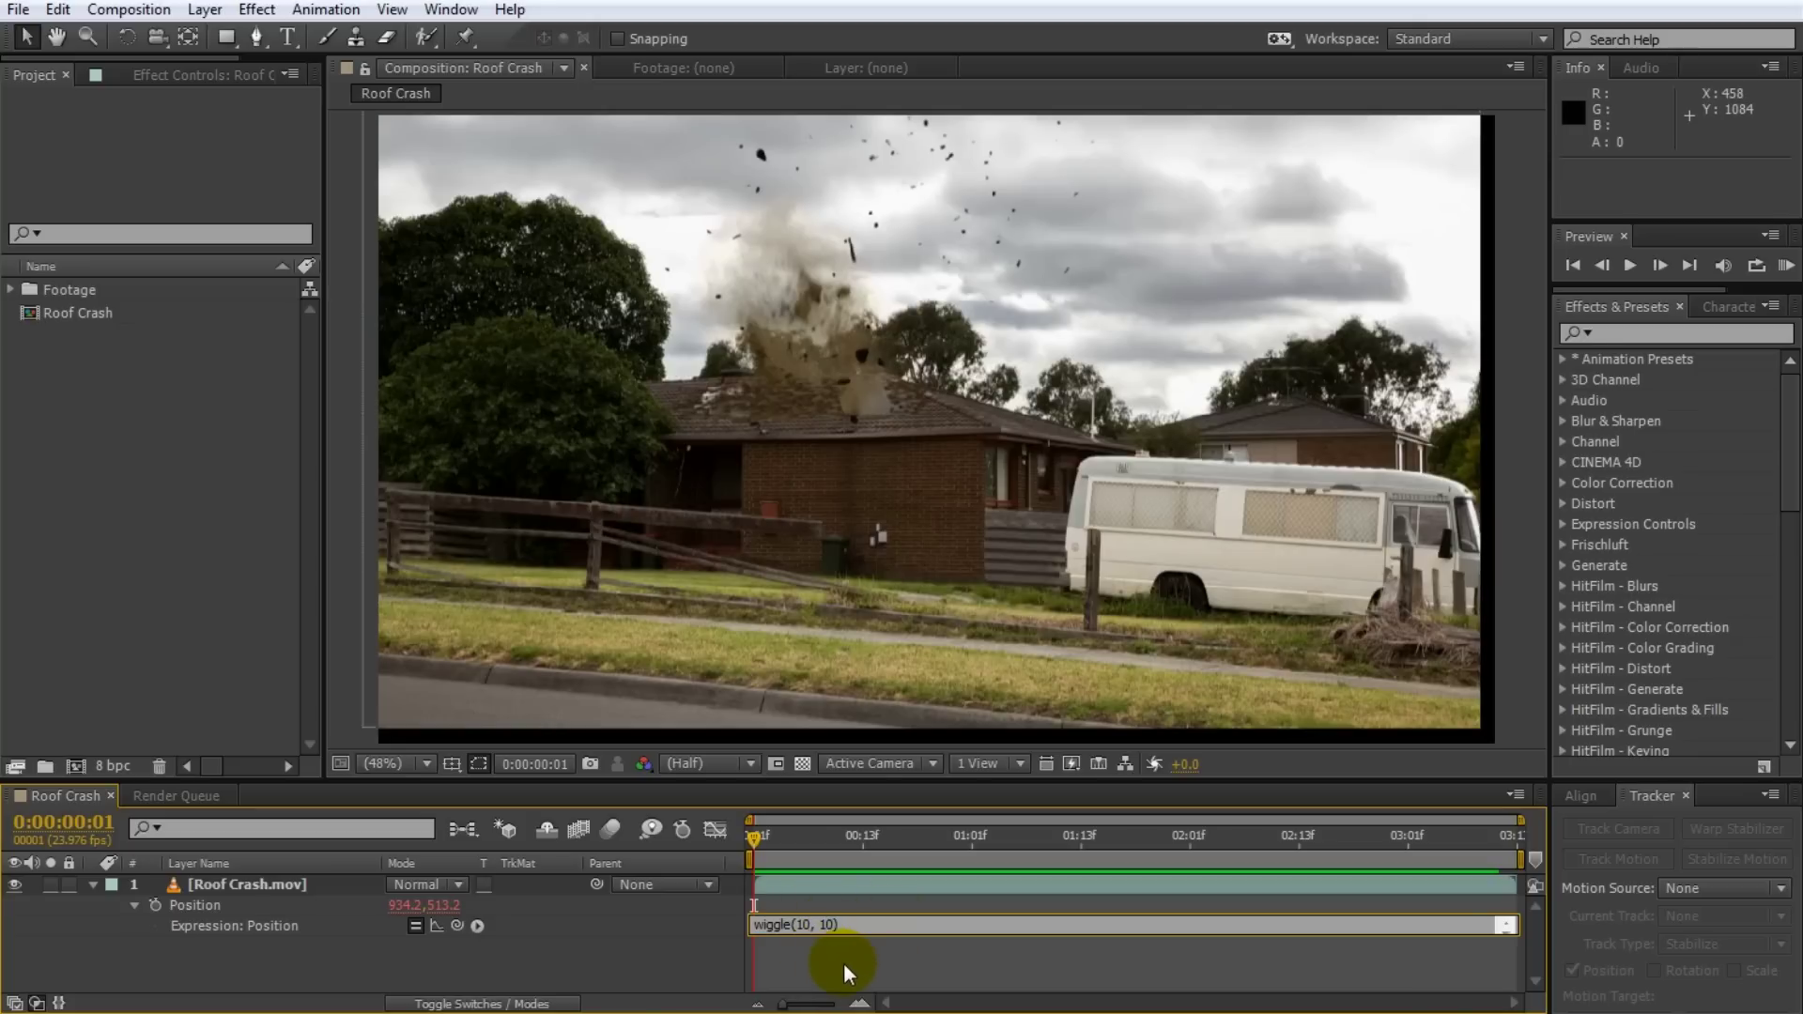
pyautogui.click(845, 961)
pyautogui.moveTo(755, 843); pyautogui.dragTo(900, 849)
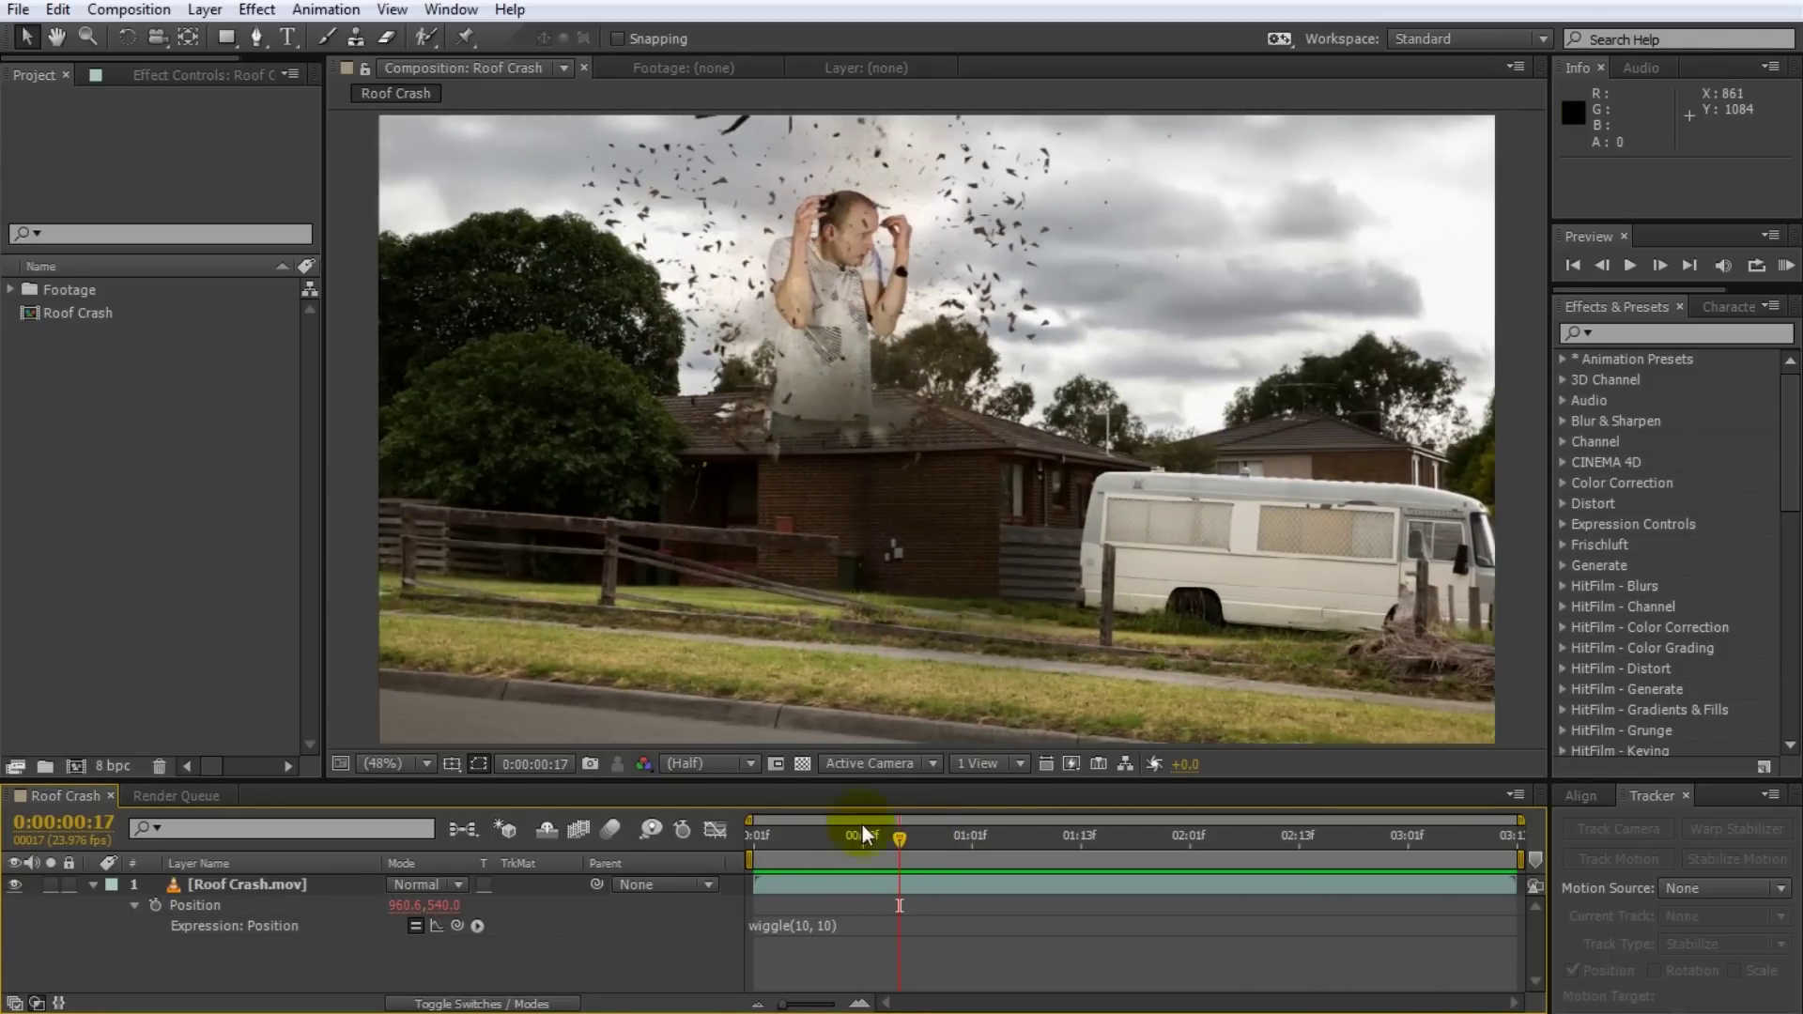
pyautogui.click(819, 926)
pyautogui.click(825, 925)
pyautogui.doubleClick(828, 926)
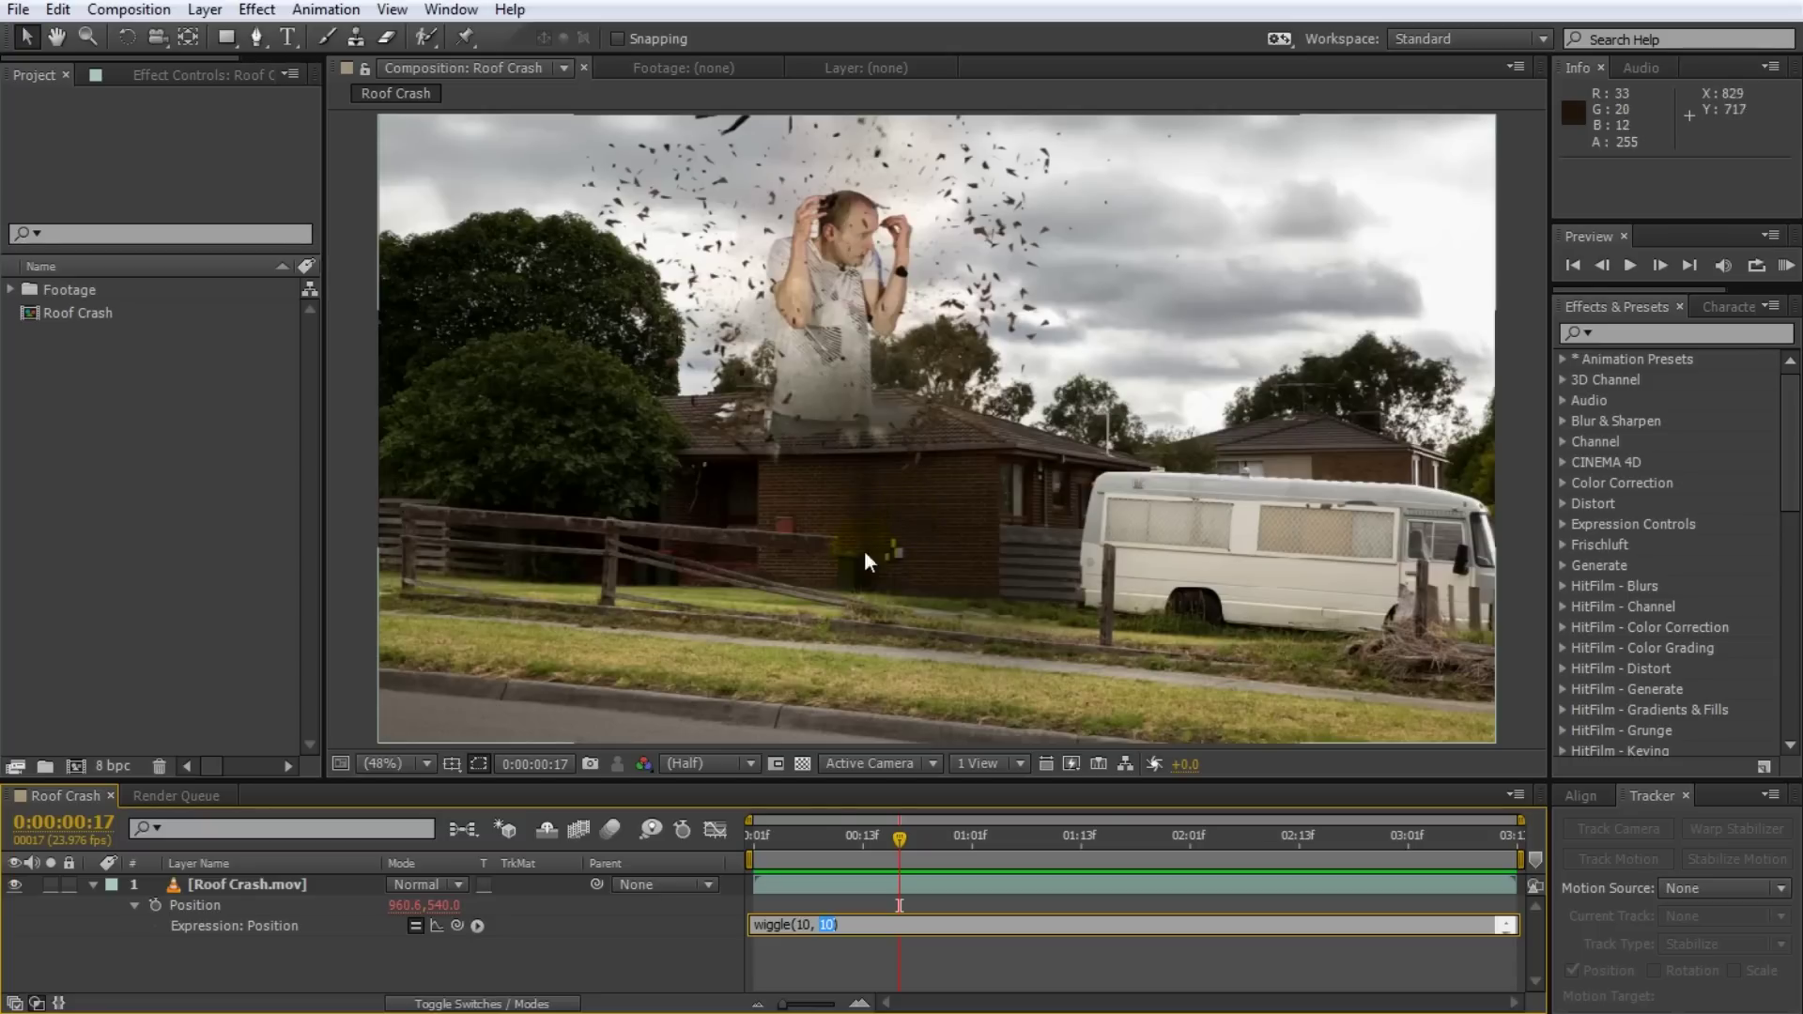
pyautogui.moveTo(813, 895); pyautogui.dragTo(811, 954)
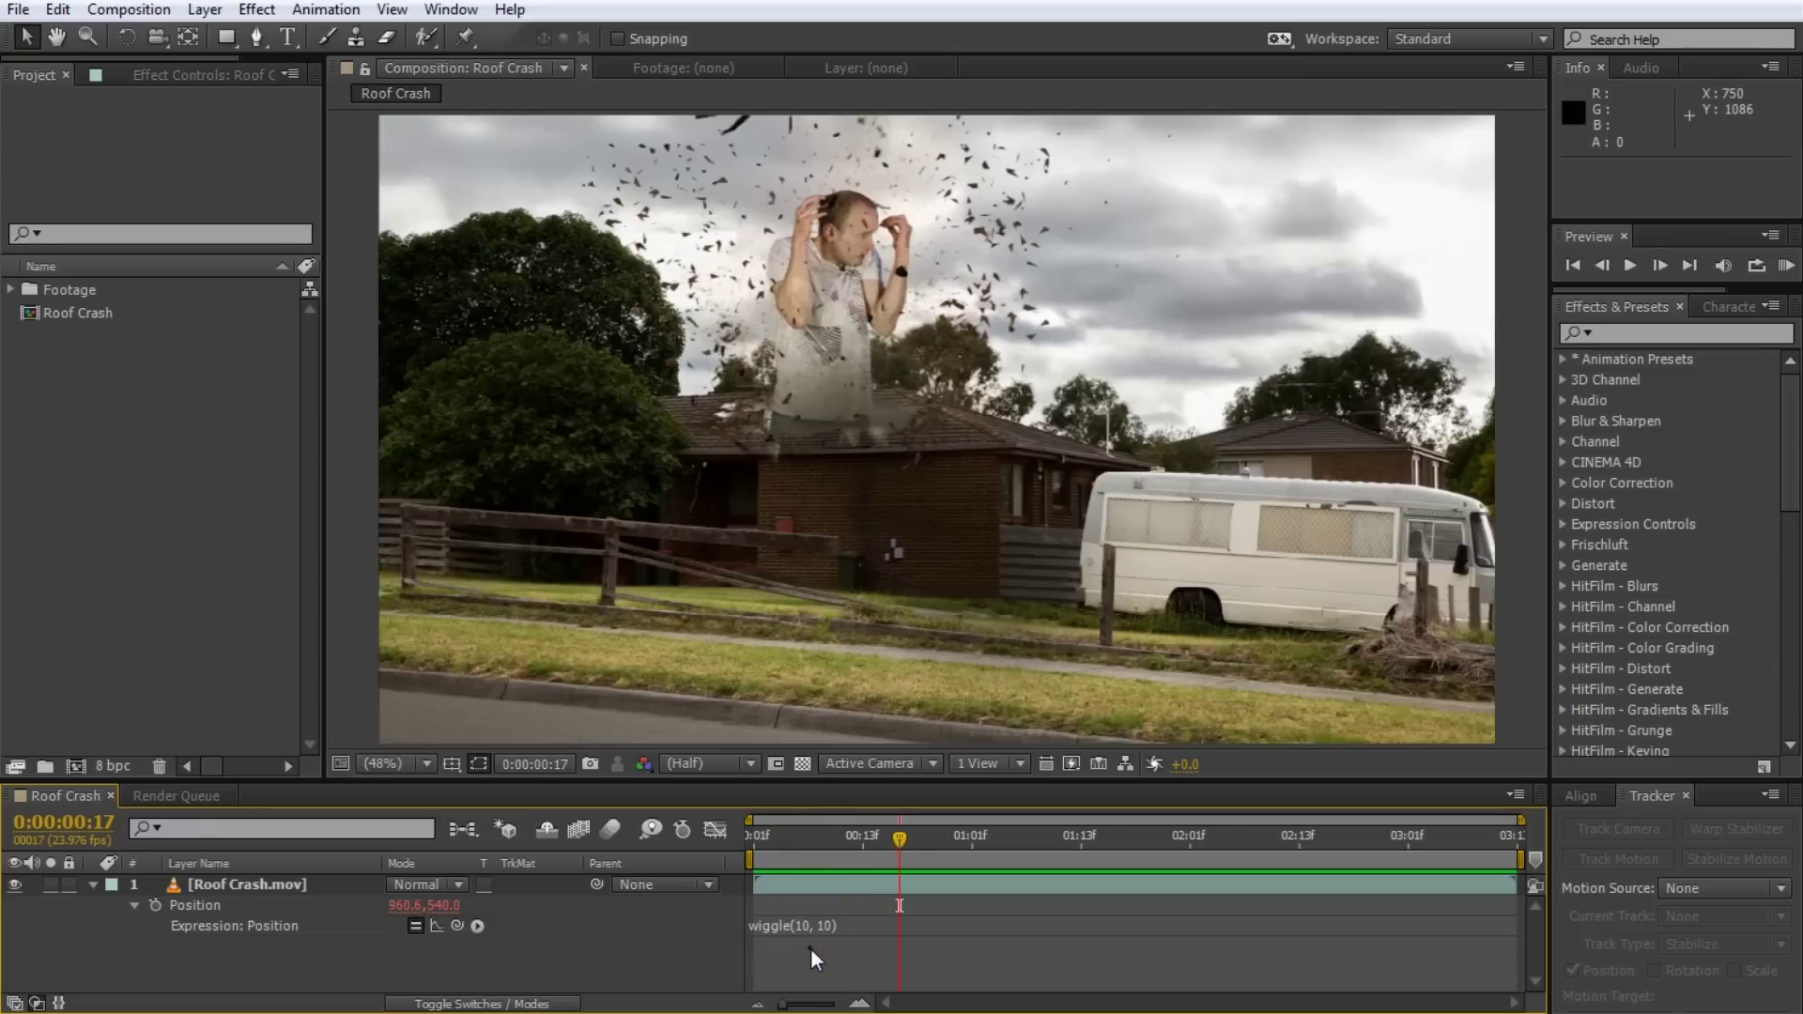
# Step: Find the Slider Control effect, apply it to the Roof Crash.mov layer and set its slider to -34
pyautogui.click(1653, 334)
pyautogui.write('slider')
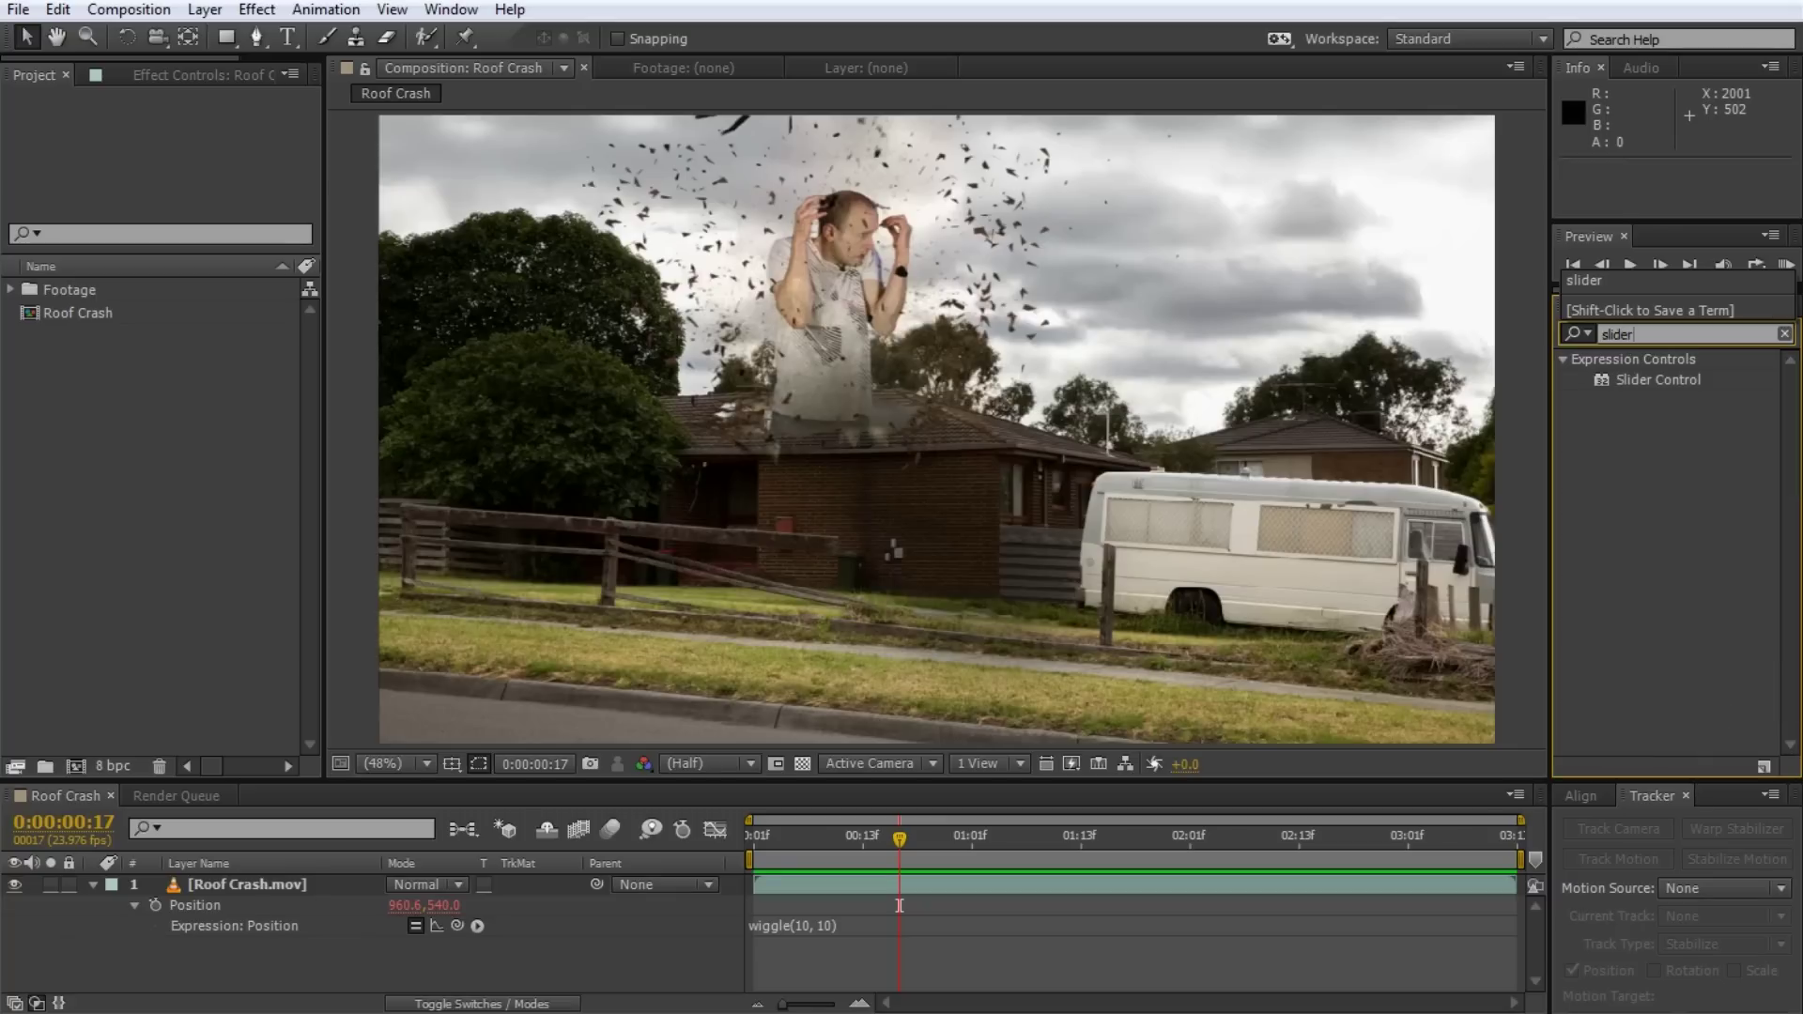
pyautogui.moveTo(1653, 385); pyautogui.dragTo(284, 887)
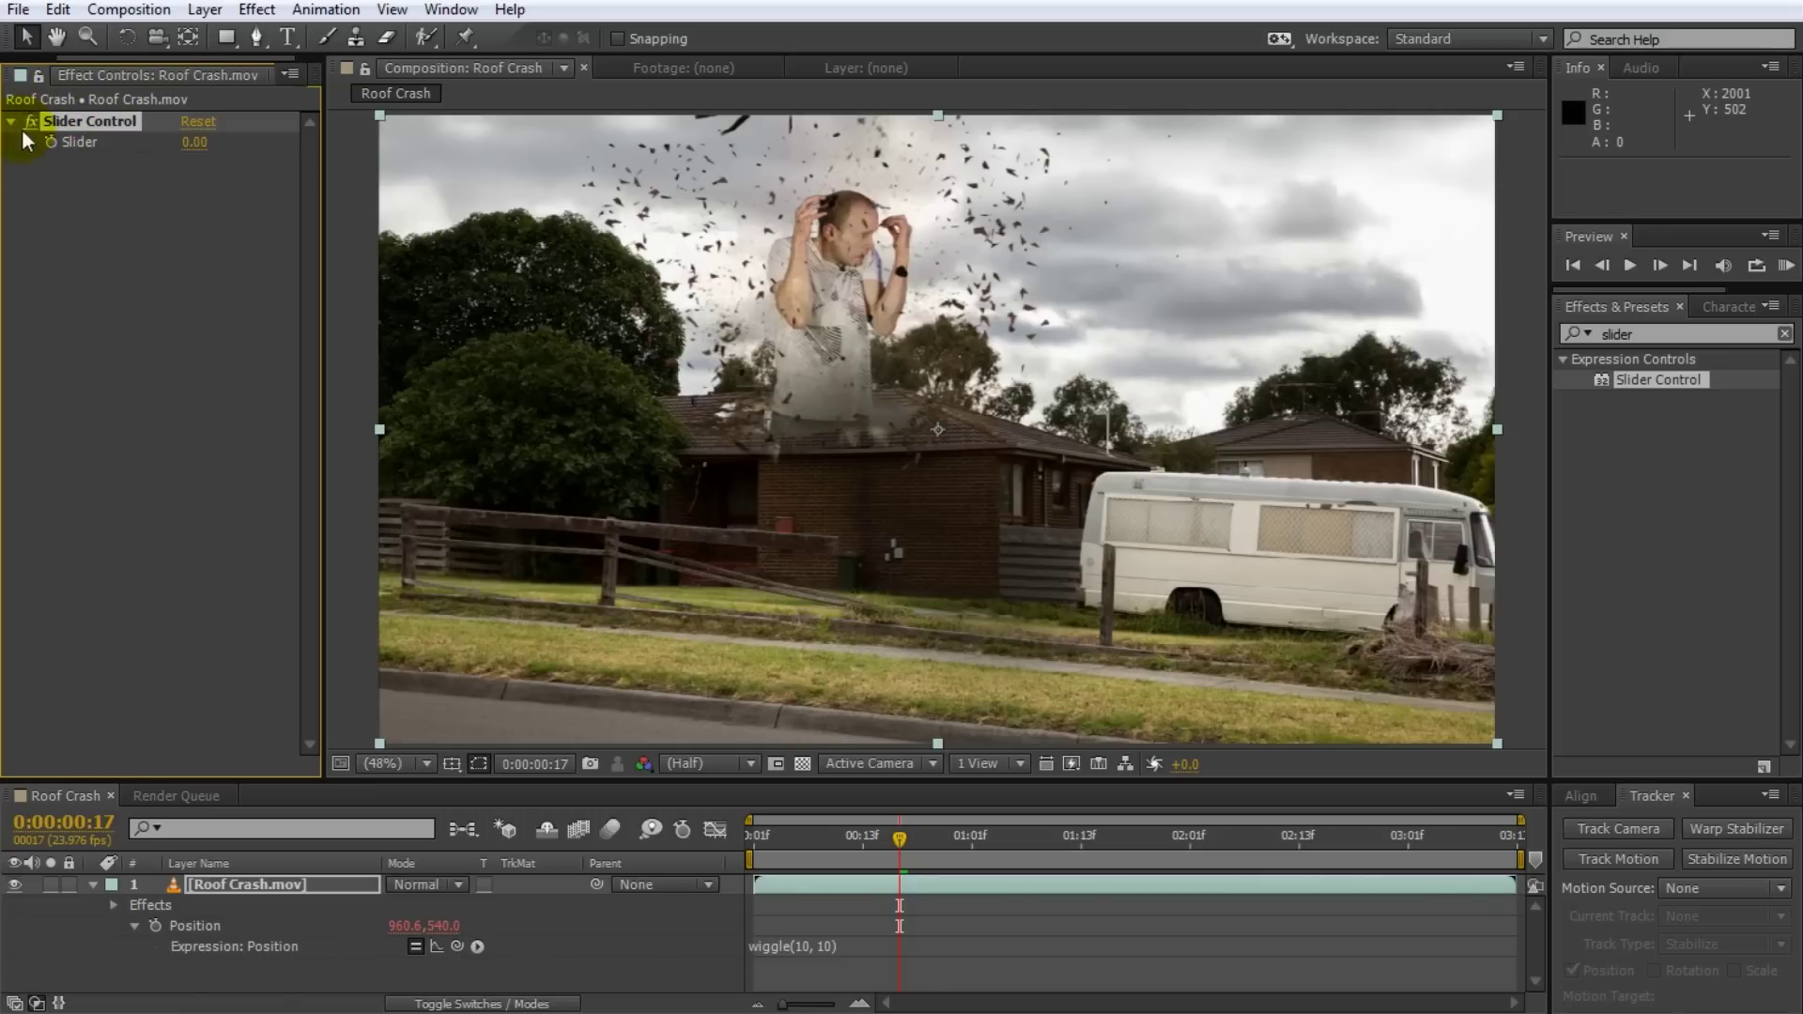
pyautogui.moveTo(194, 142)
pyautogui.mouseDown()
pyautogui.moveTo(182, 201)
pyautogui.moveTo(117, 195)
pyautogui.moveTo(129, 210)
pyautogui.moveTo(194, 153)
pyautogui.moveTo(194, 172)
pyautogui.mouseUp()
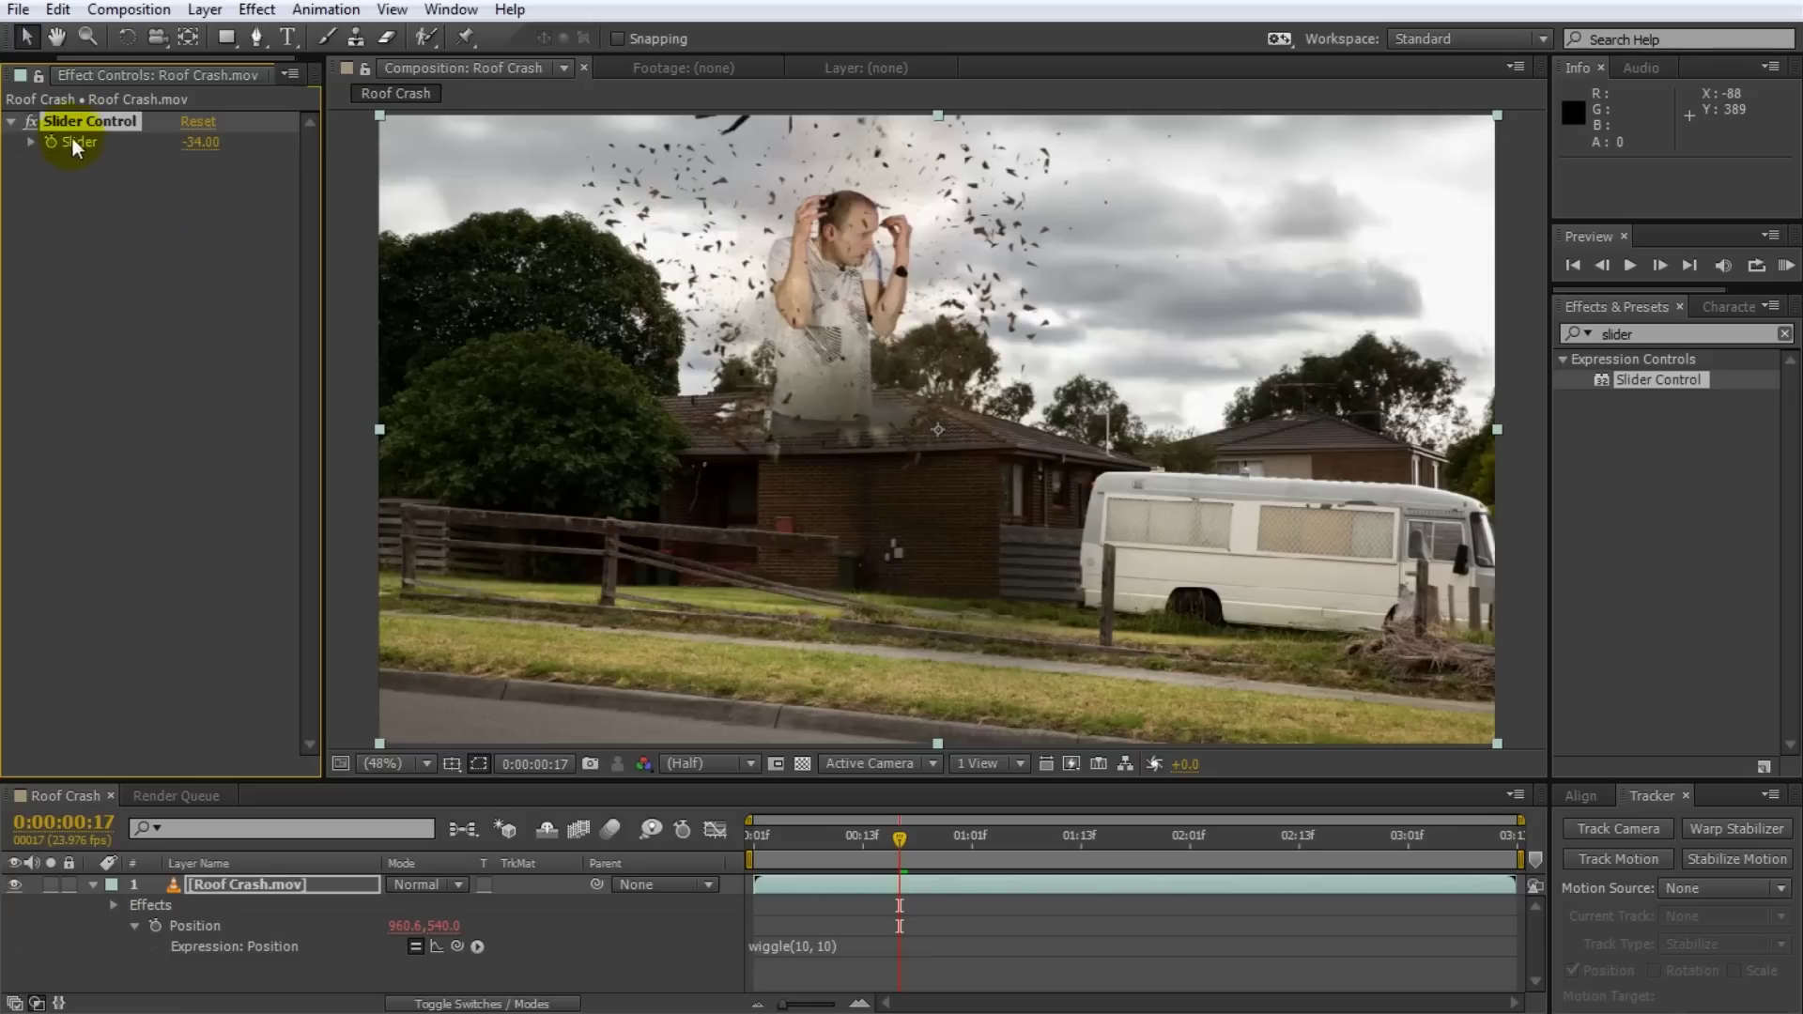
# Step: Expand the layer's effects in the timeline down to the Slider property of Slider Control
pyautogui.click(818, 945)
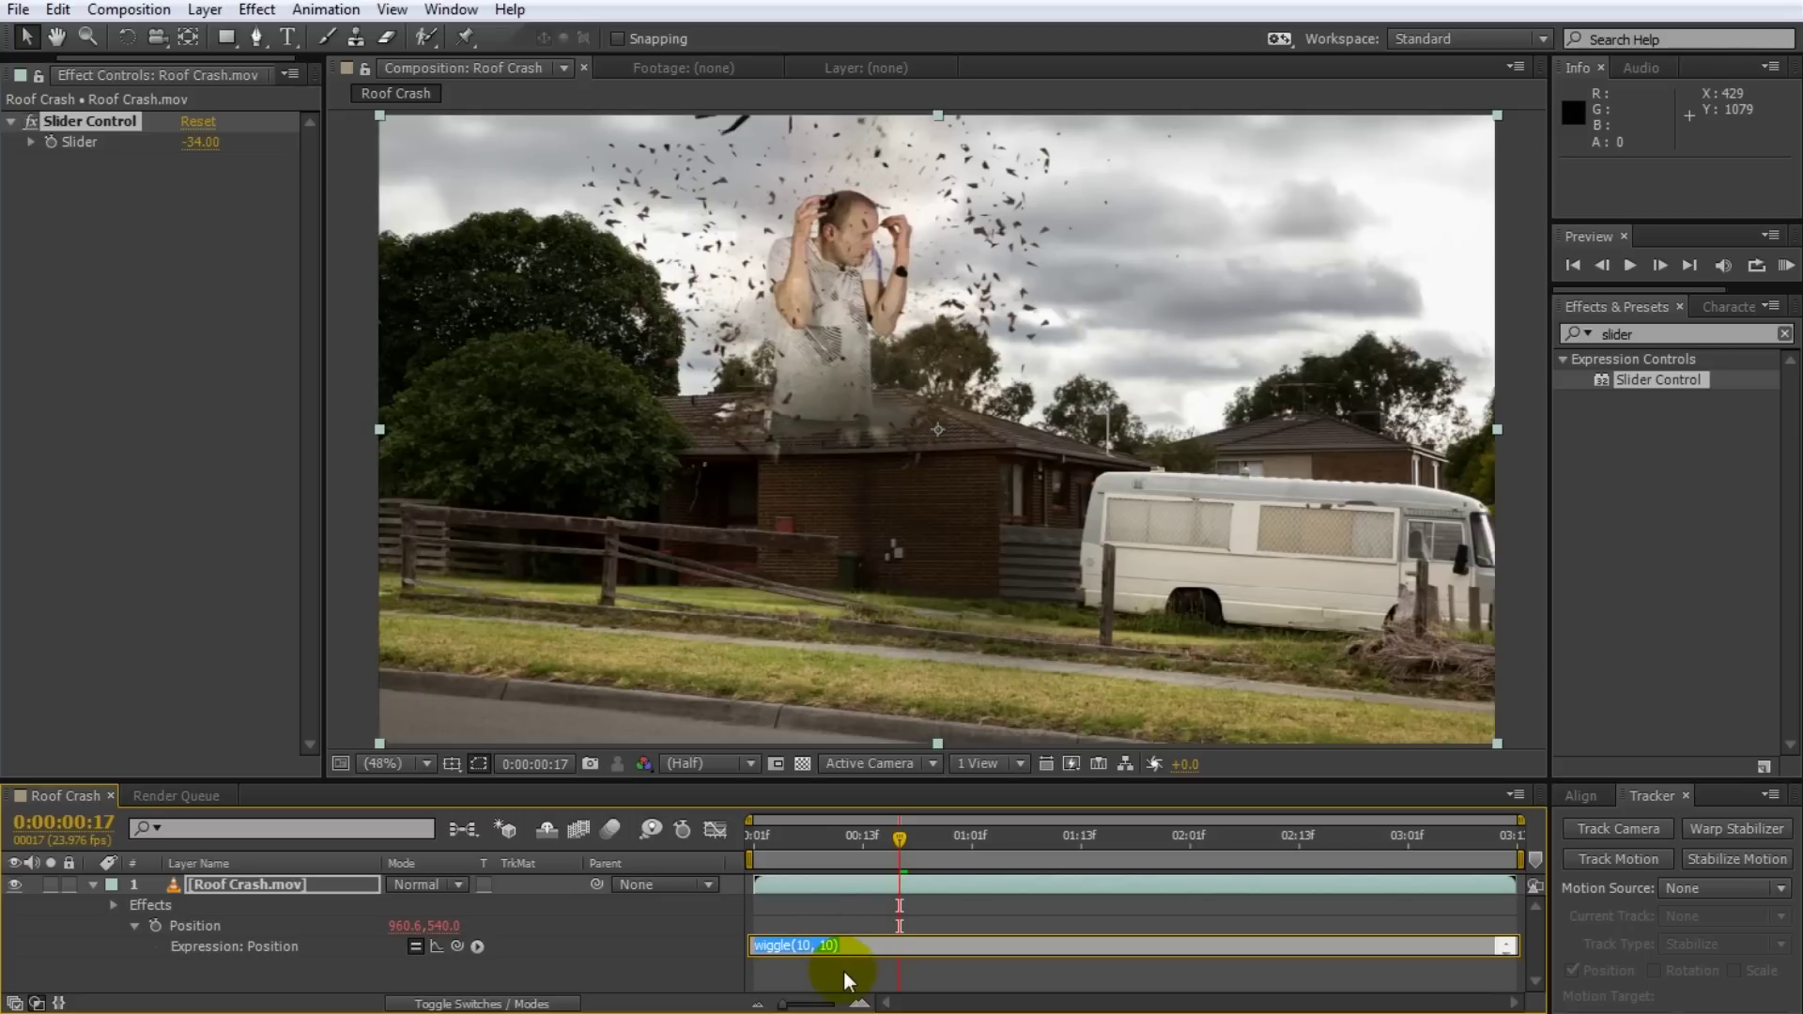
pyautogui.click(846, 972)
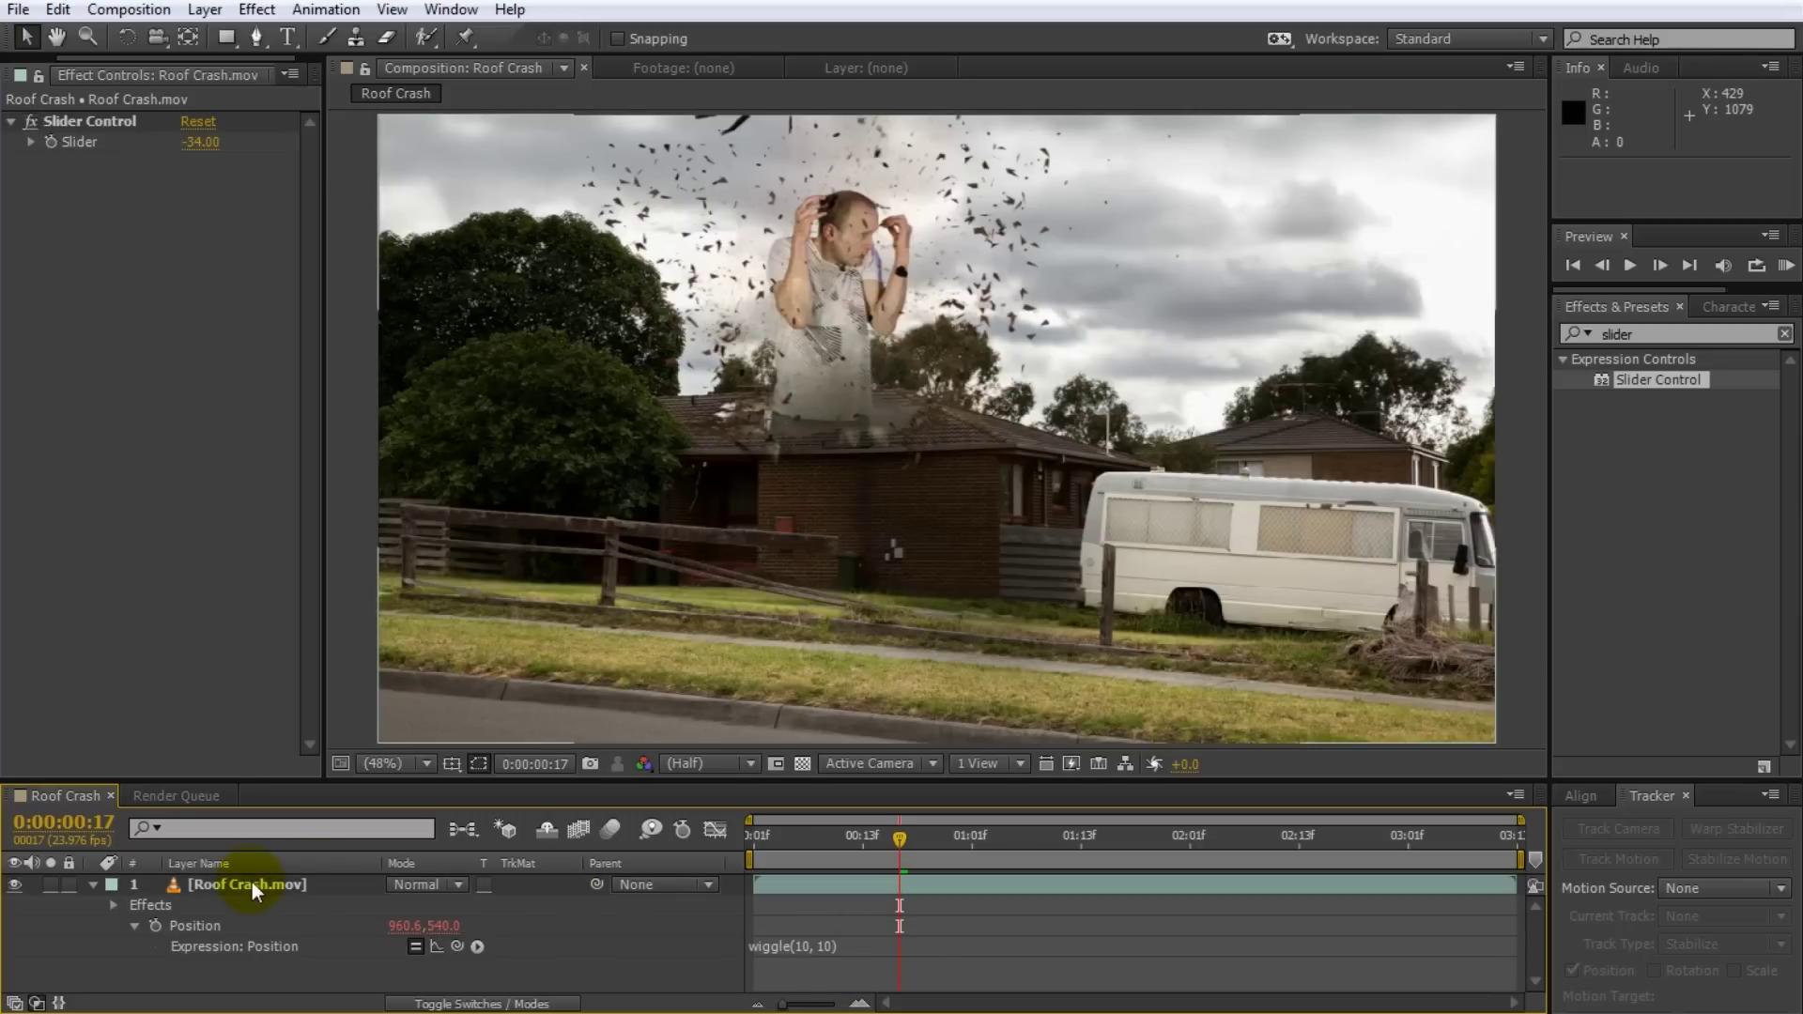
pyautogui.click(109, 905)
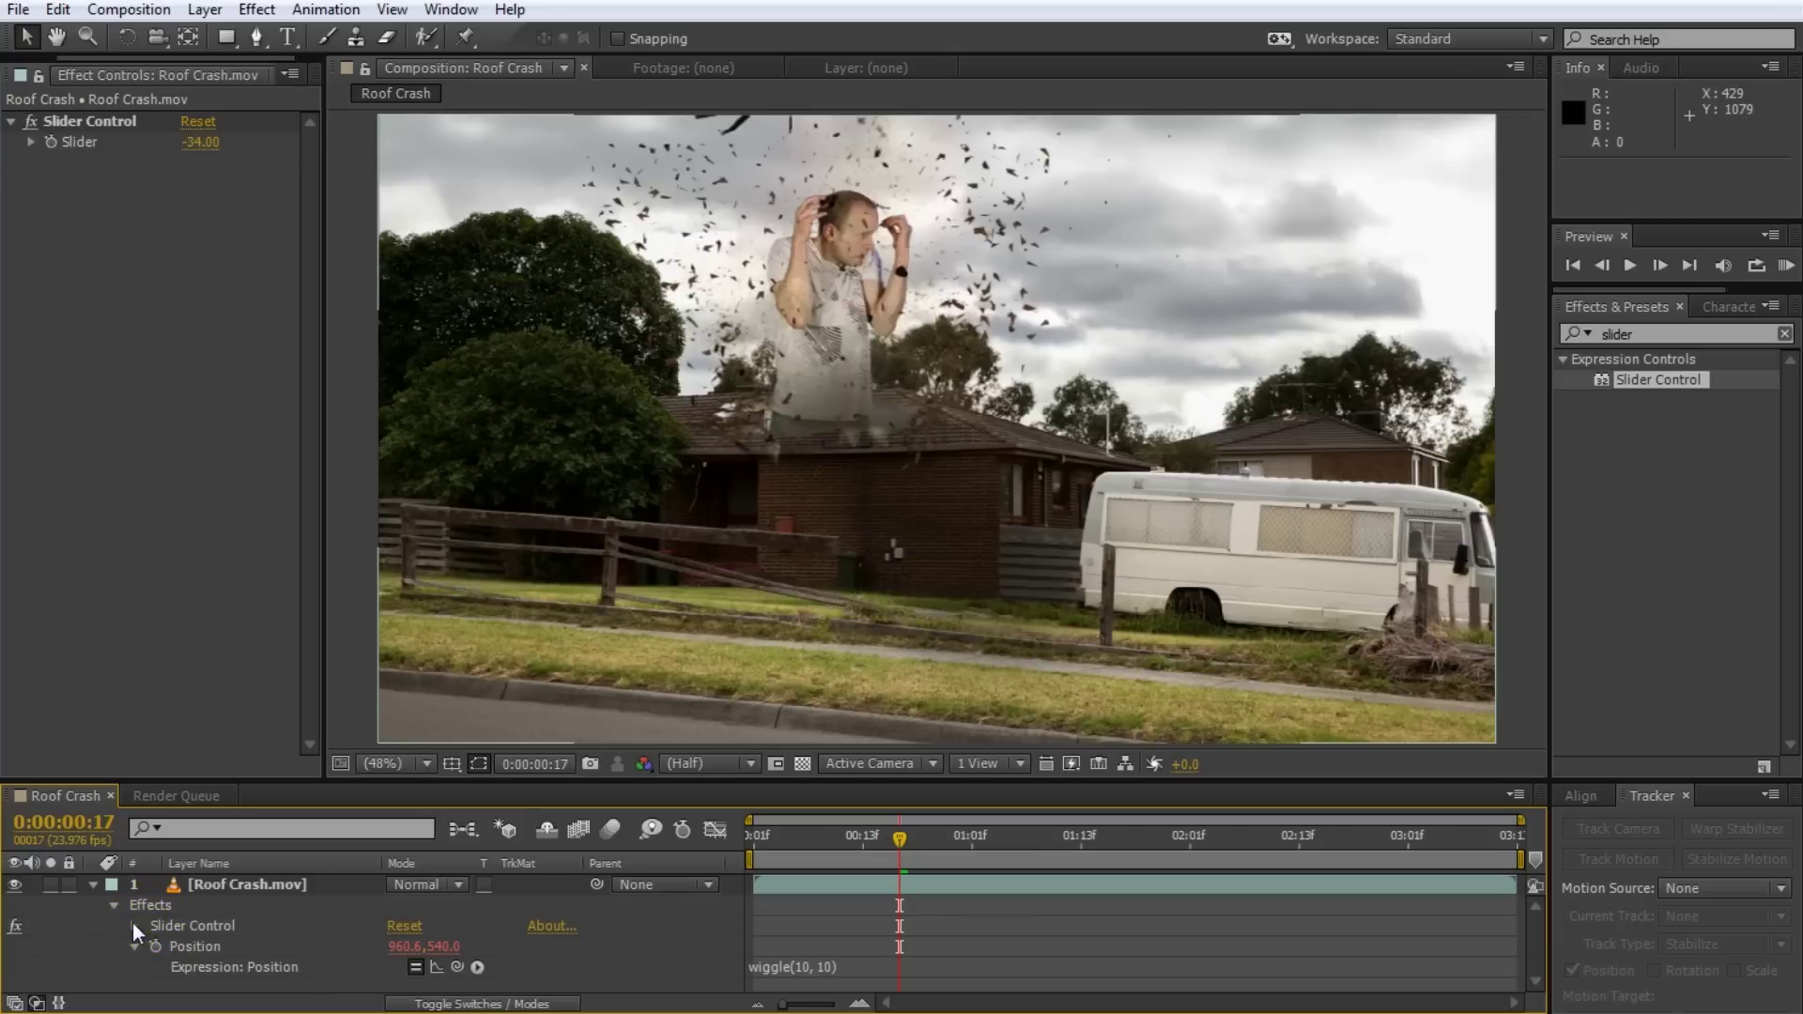
pyautogui.click(134, 925)
pyautogui.click(230, 952)
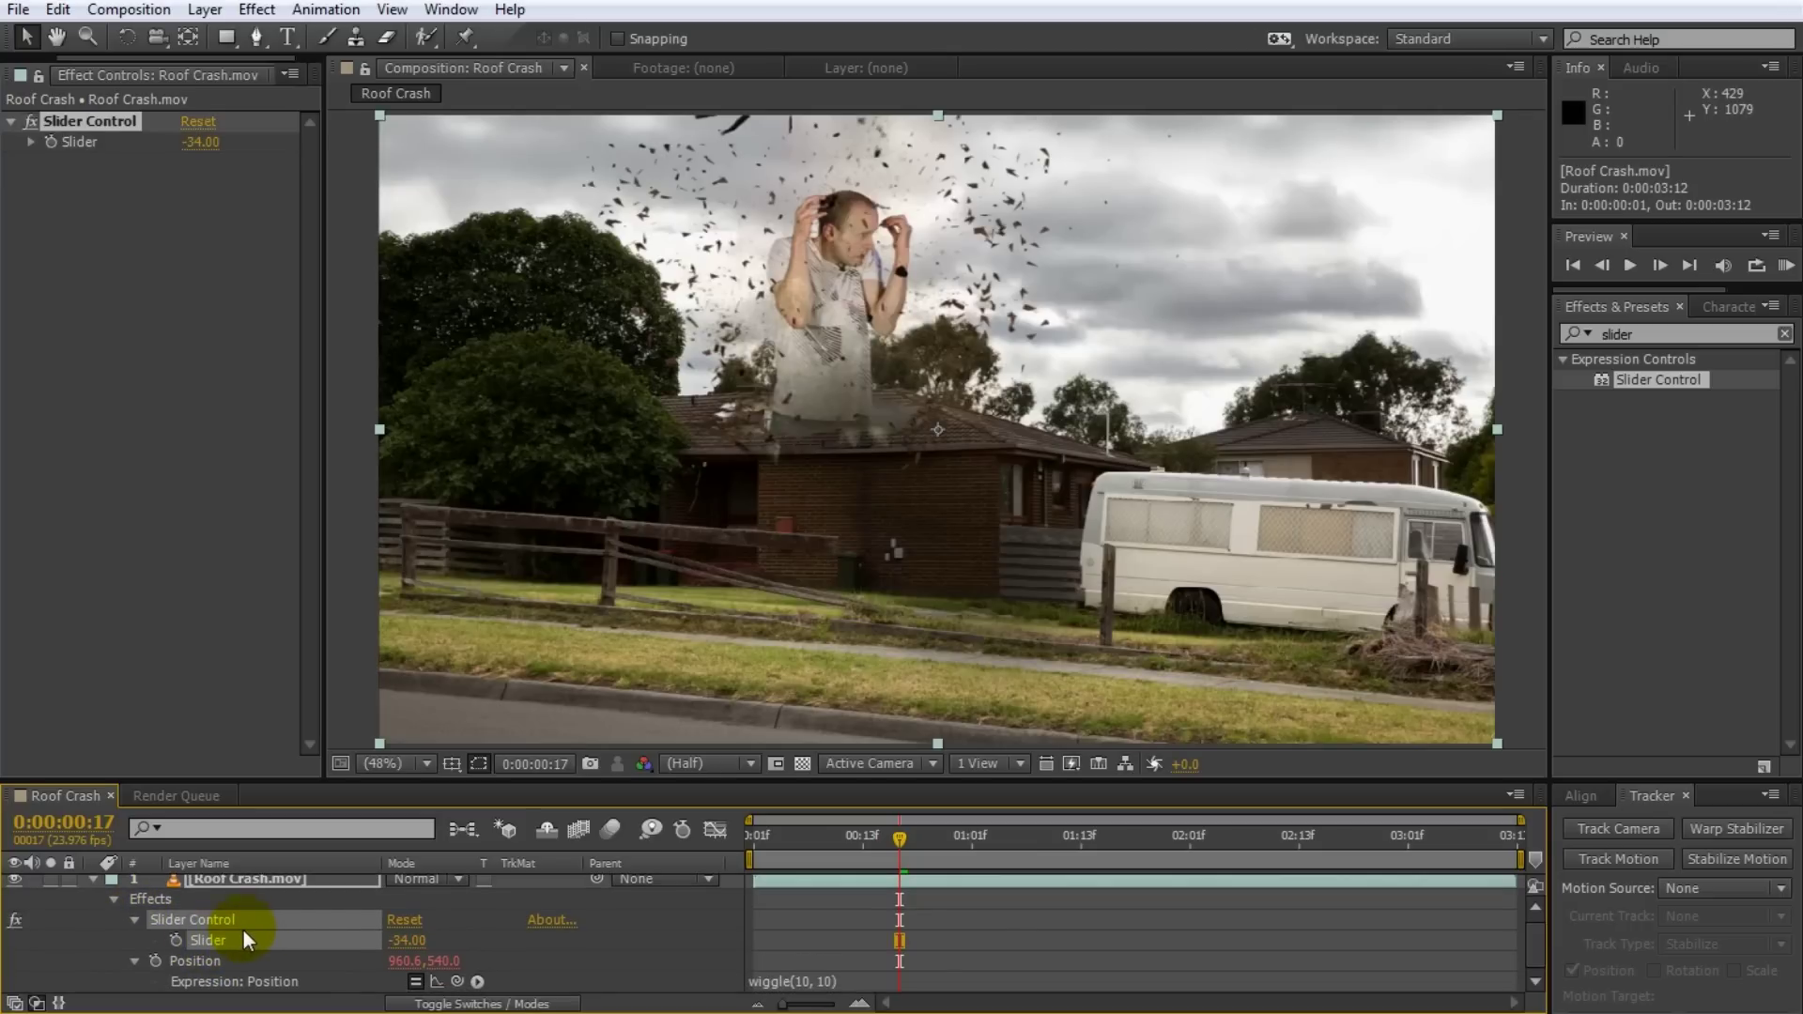
# Step: Replace the wiggle amplitude in the Position expression with a link to the Slider Control's Slider, and scrub to test it
pyautogui.click(736, 983)
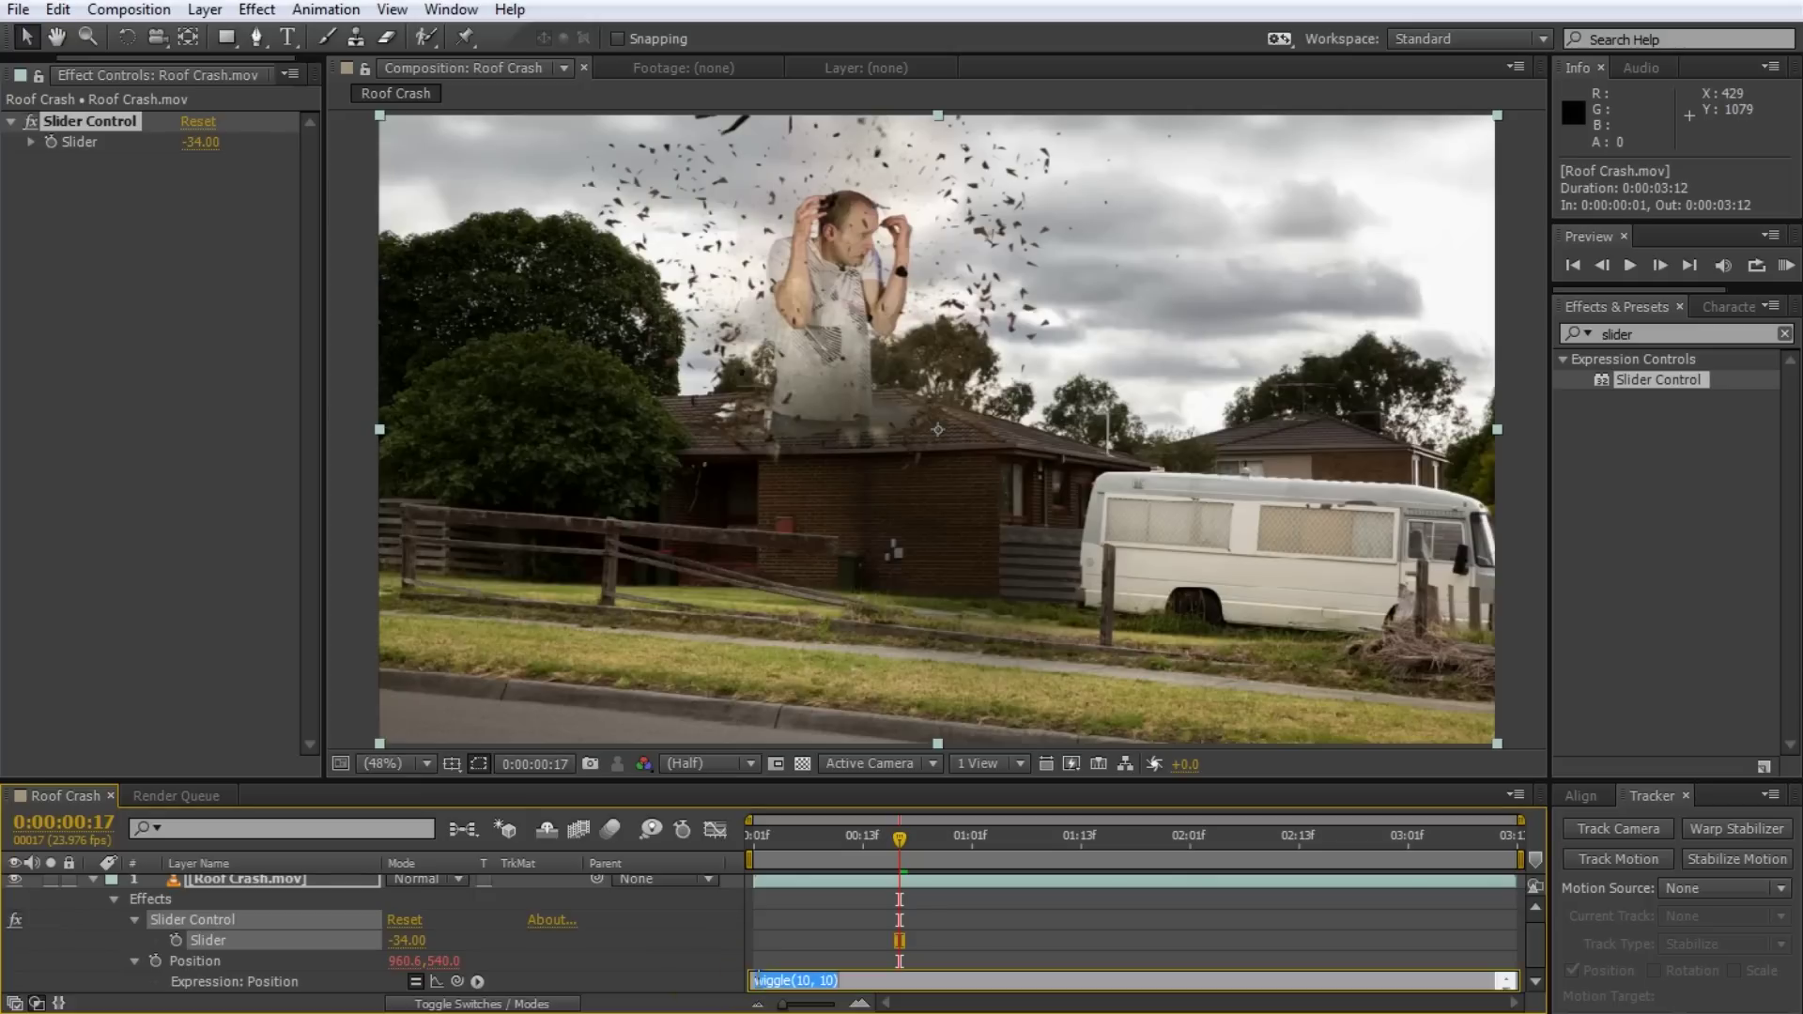
pyautogui.doubleClick(770, 981)
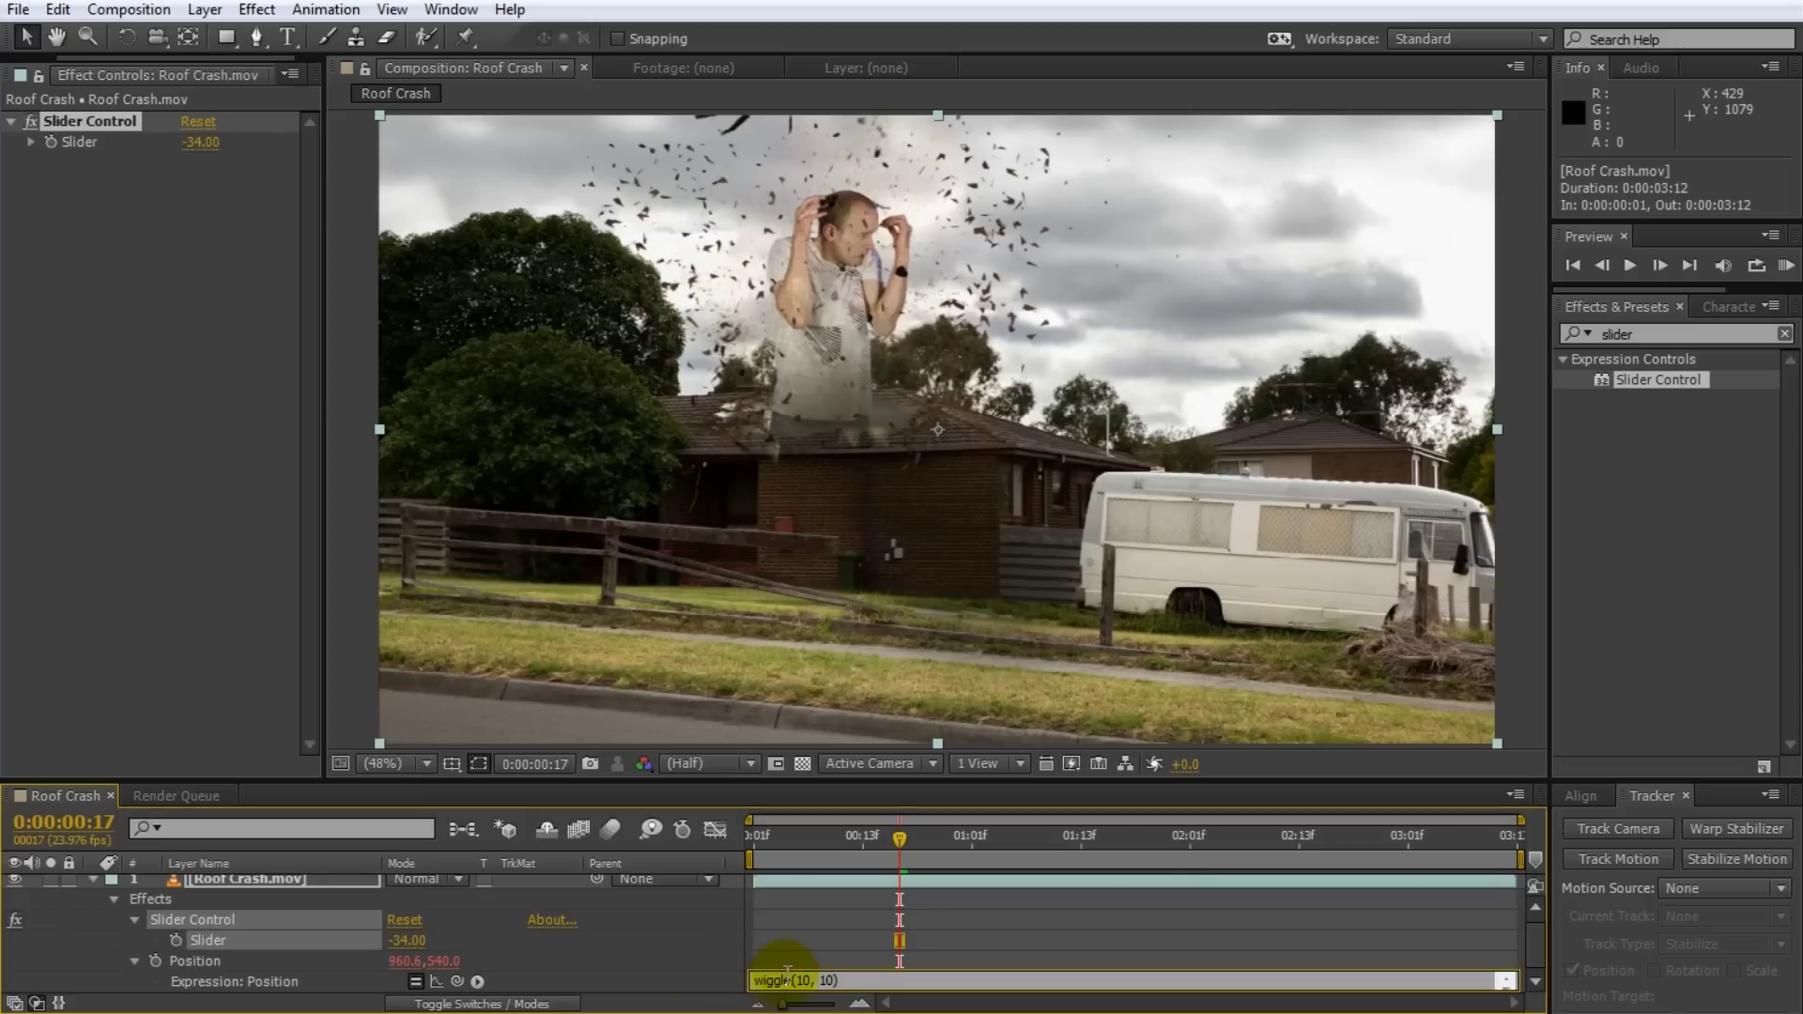
pyautogui.click(830, 980)
pyautogui.click(827, 980)
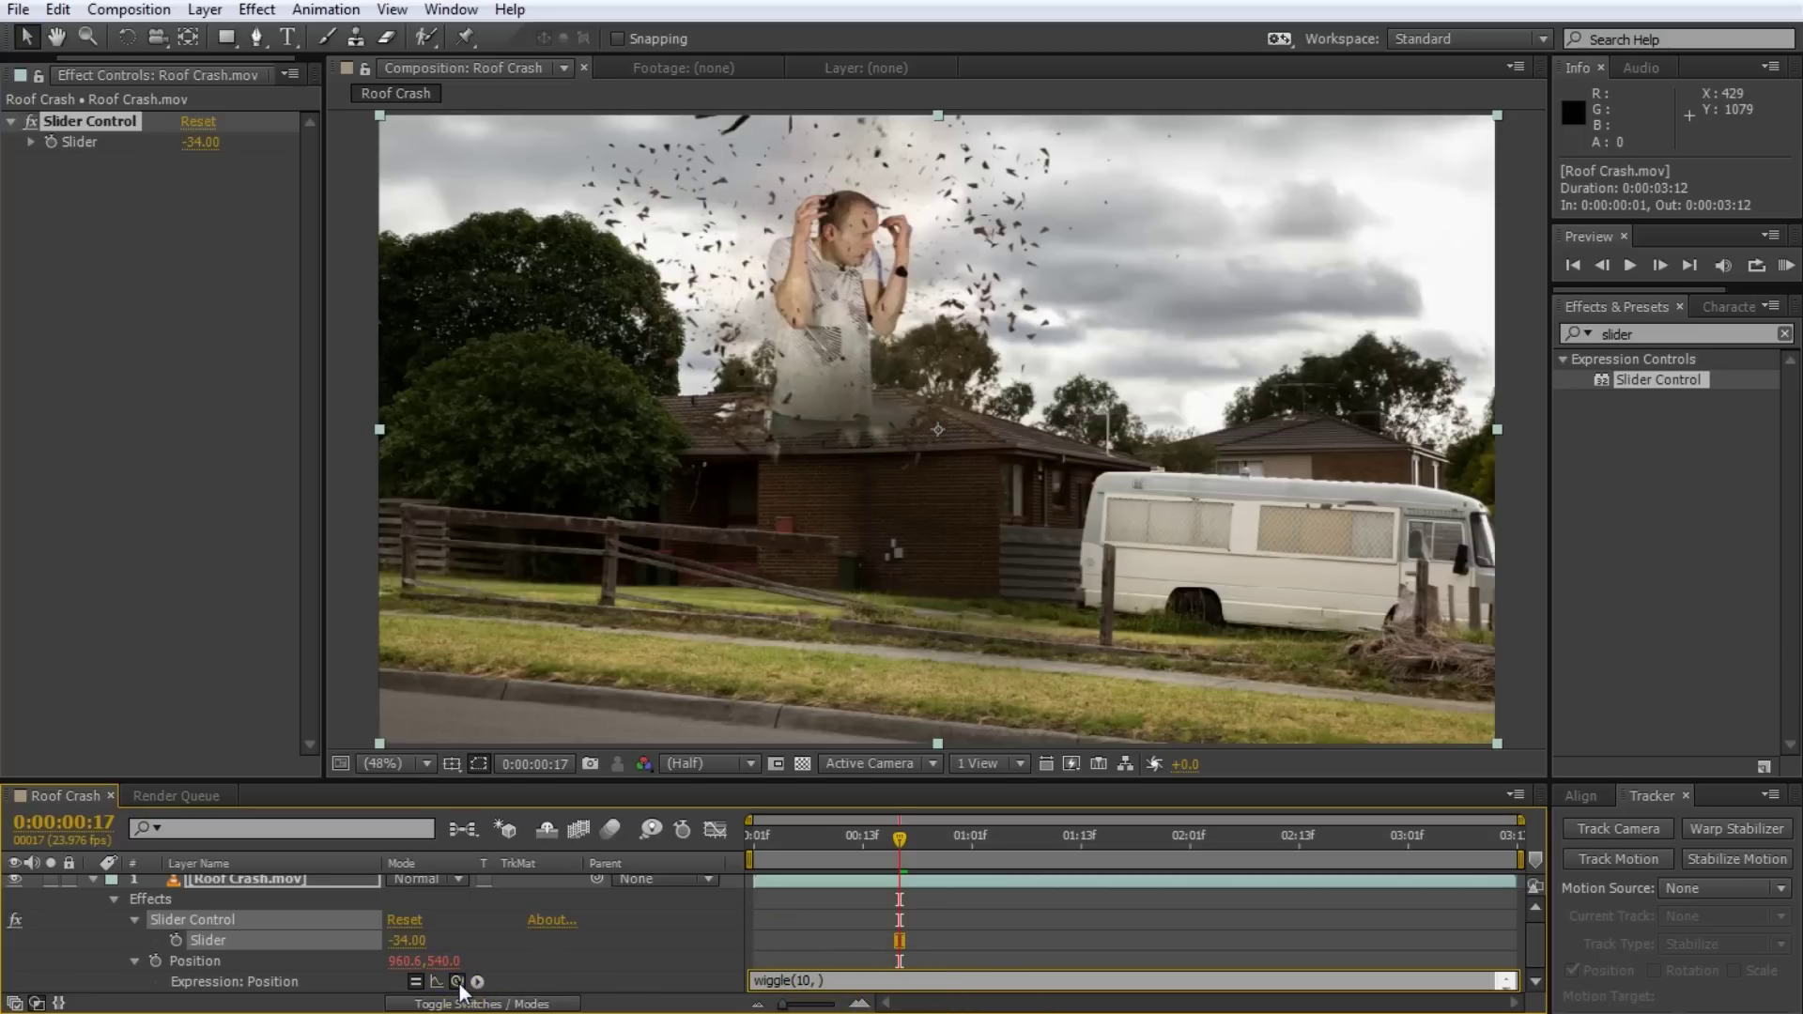
pyautogui.moveTo(459, 983); pyautogui.dragTo(224, 940)
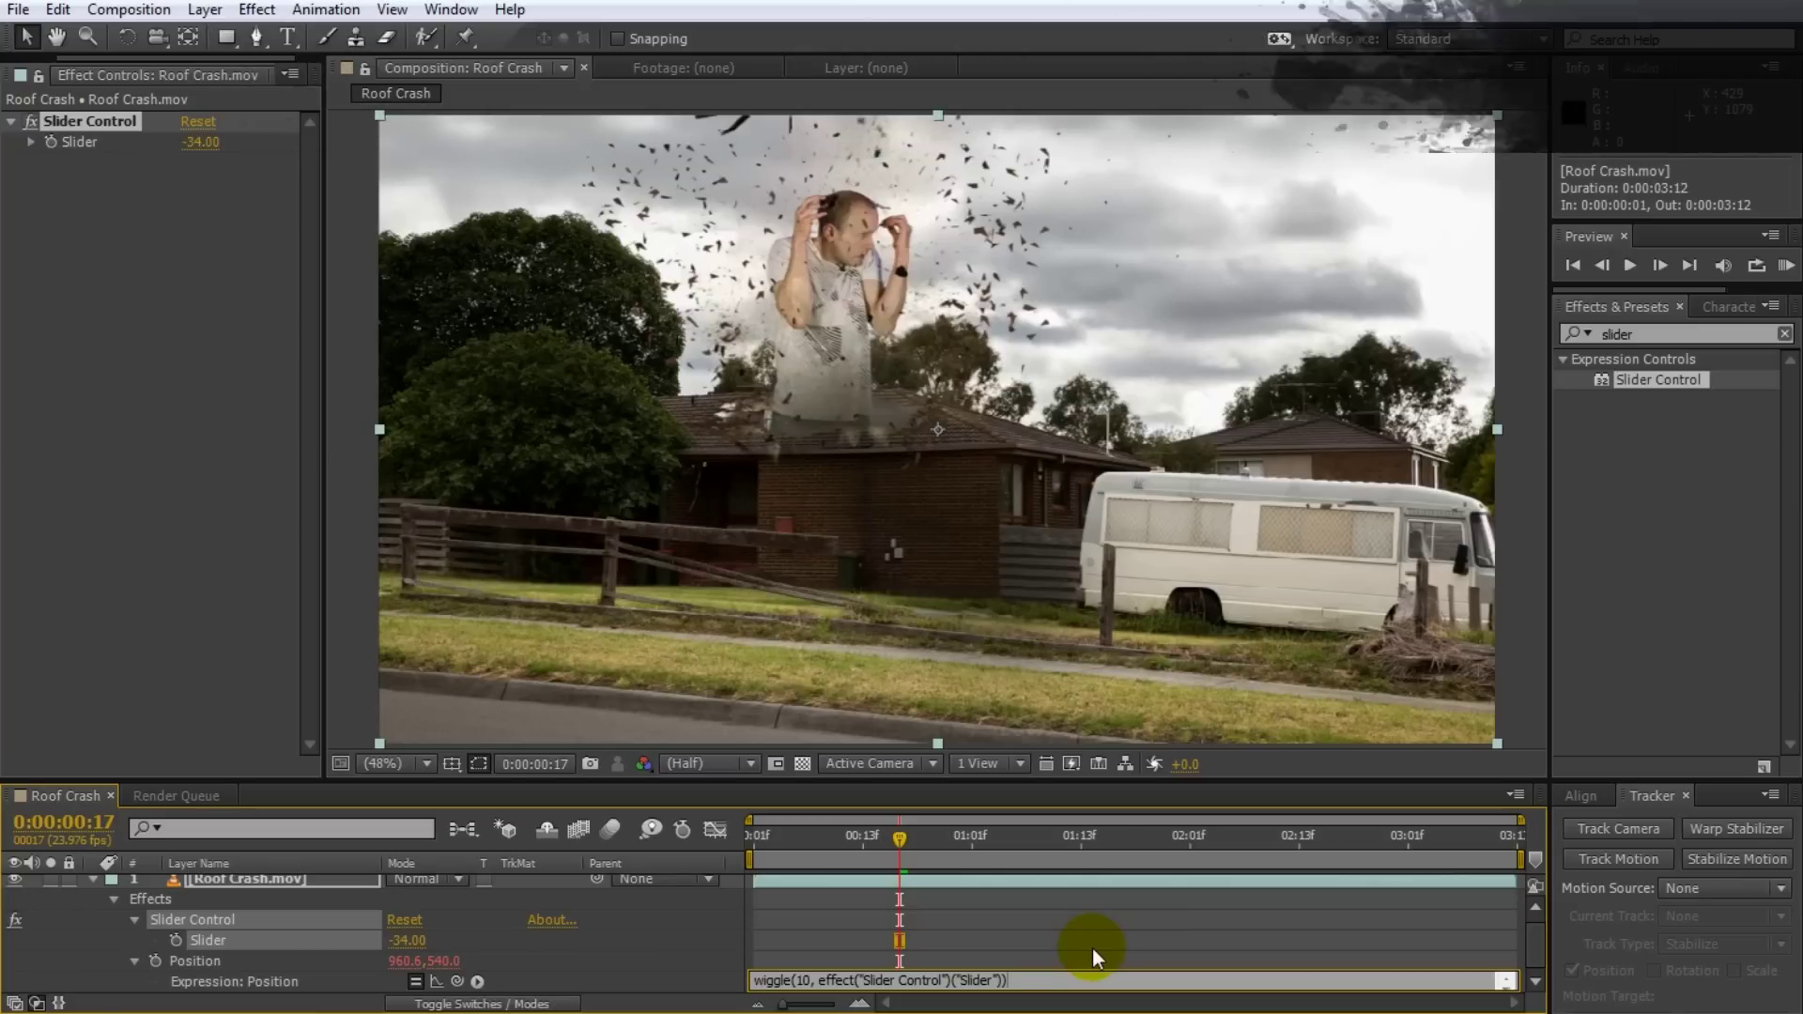
pyautogui.click(1101, 939)
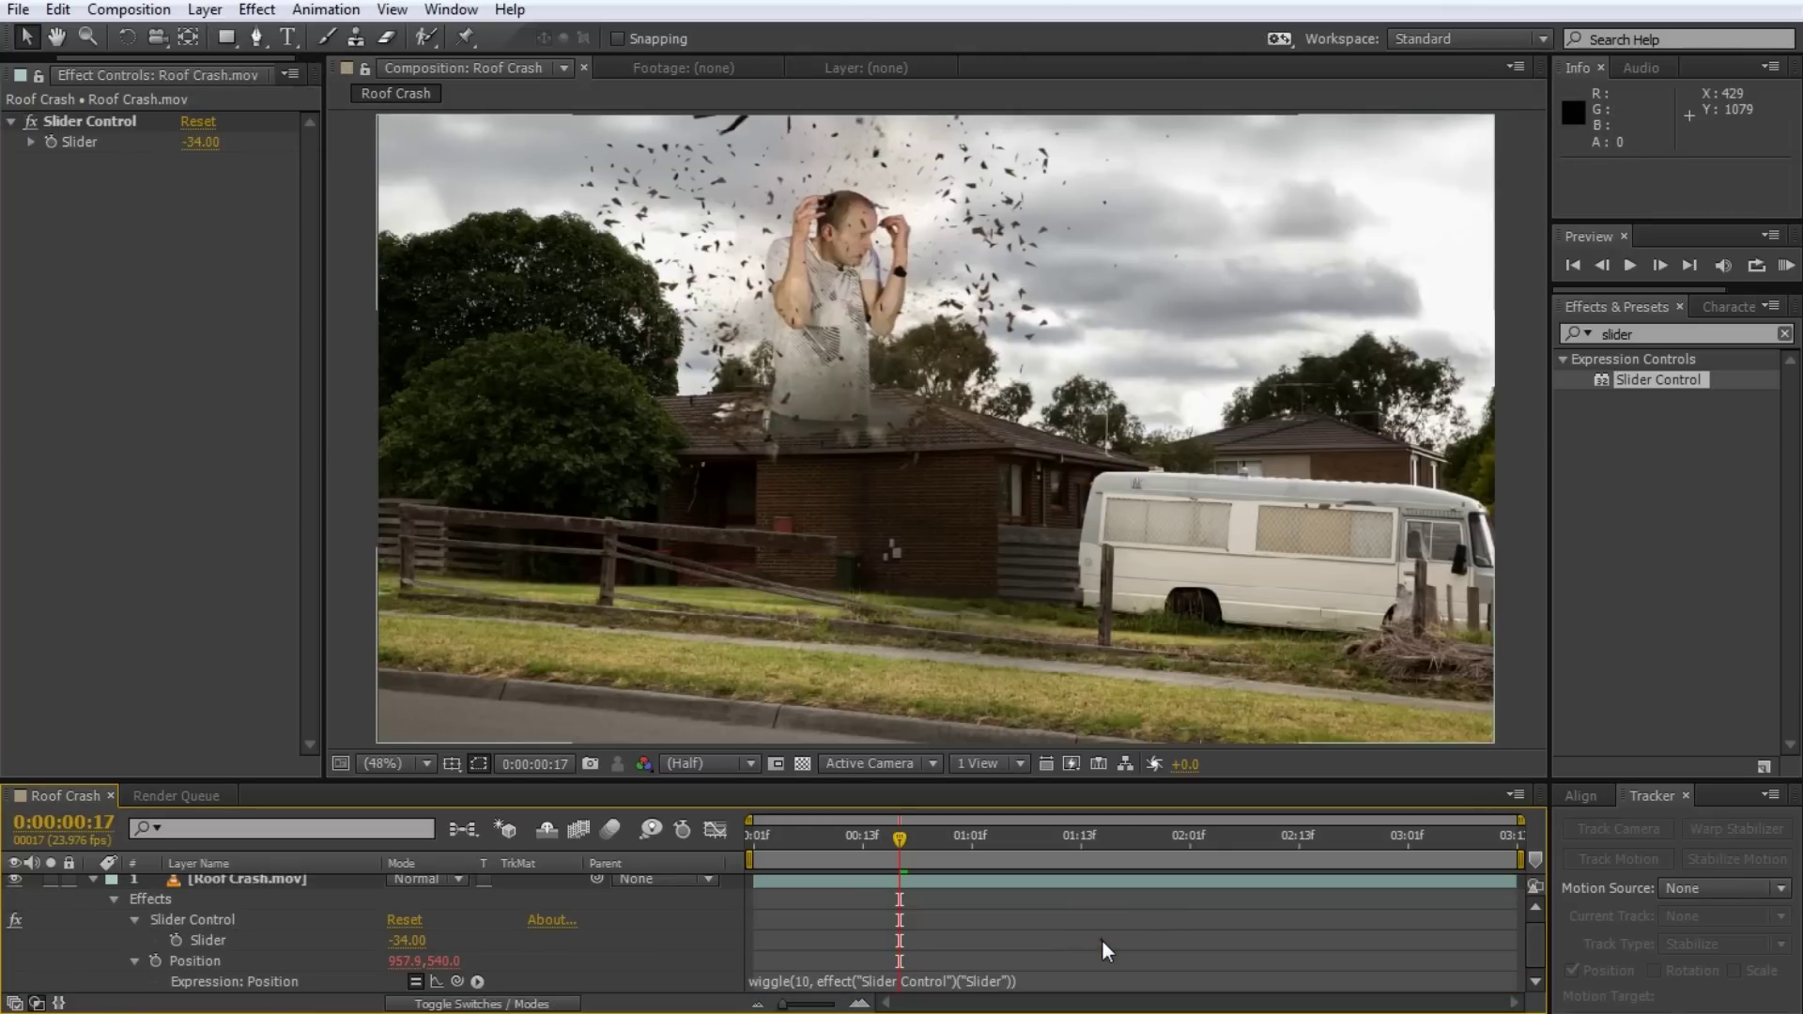
pyautogui.moveTo(899, 836); pyautogui.dragTo(941, 866)
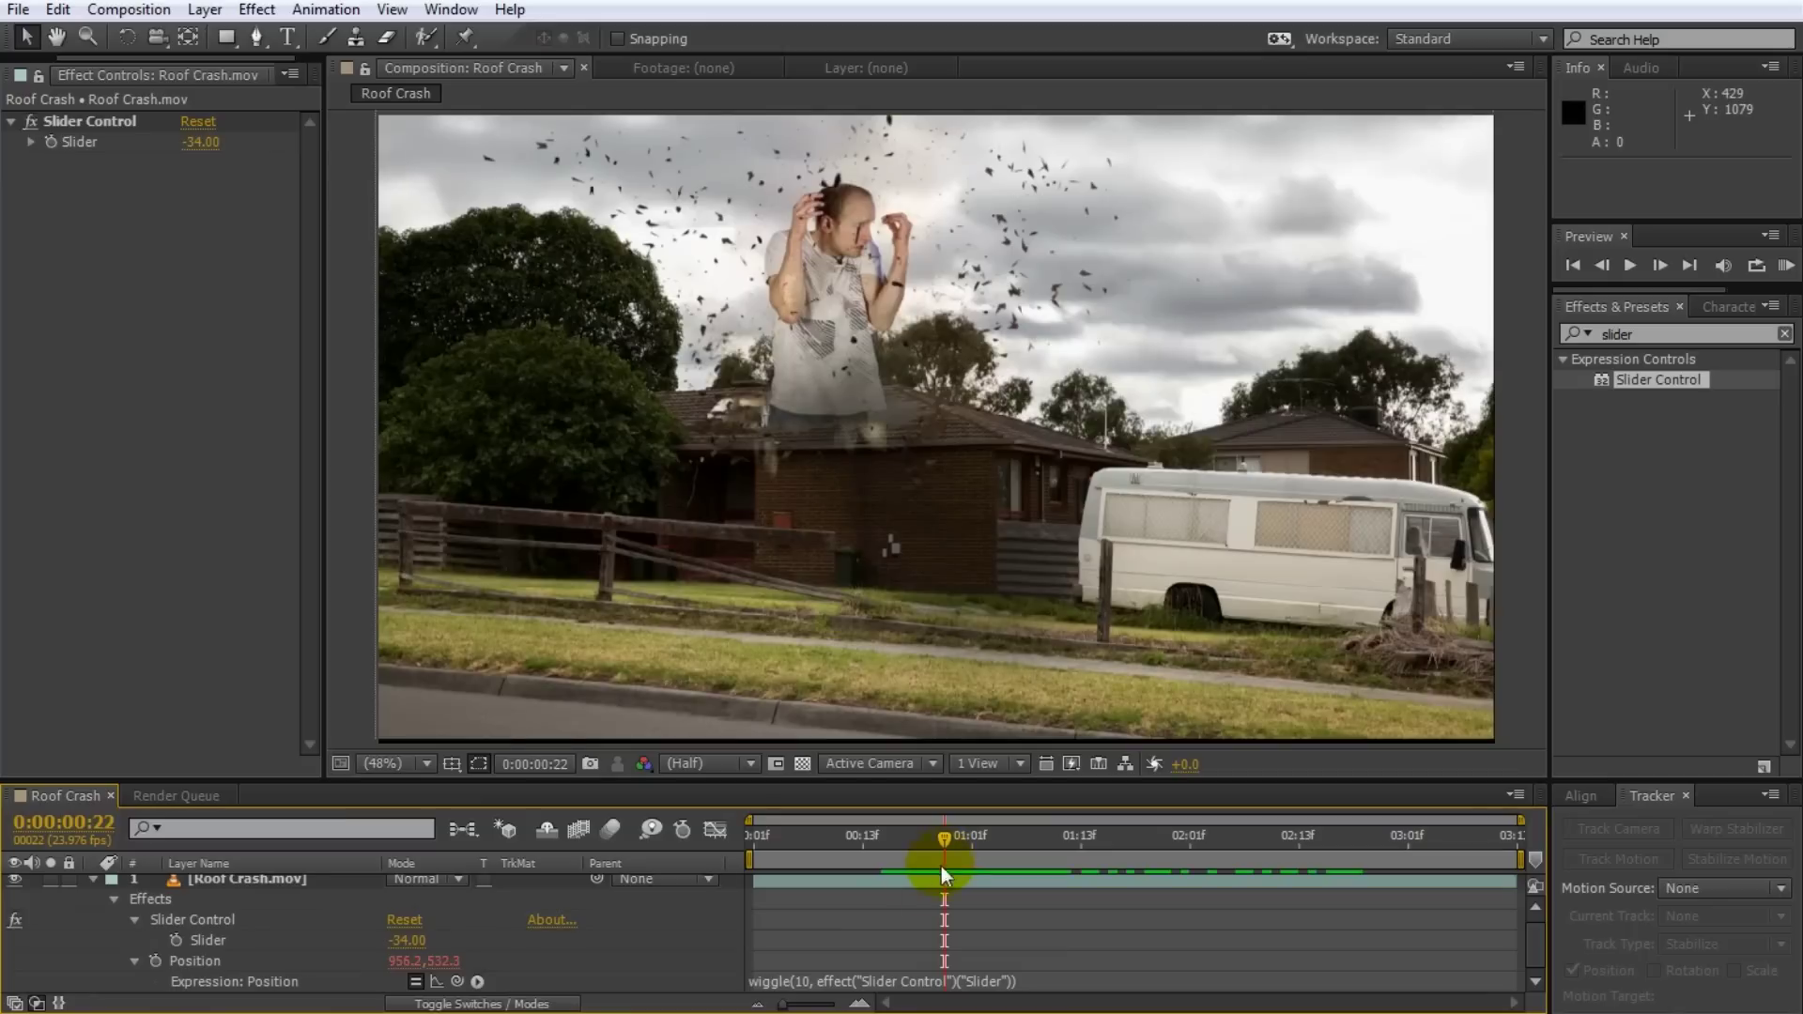
# Step: Set the Slider to 0 and scrub to 0:00:01:00 to check the footage's movement
pyautogui.click(200, 143)
pyautogui.write('0')
pyautogui.click(262, 302)
pyautogui.moveTo(925, 839); pyautogui.dragTo(958, 853)
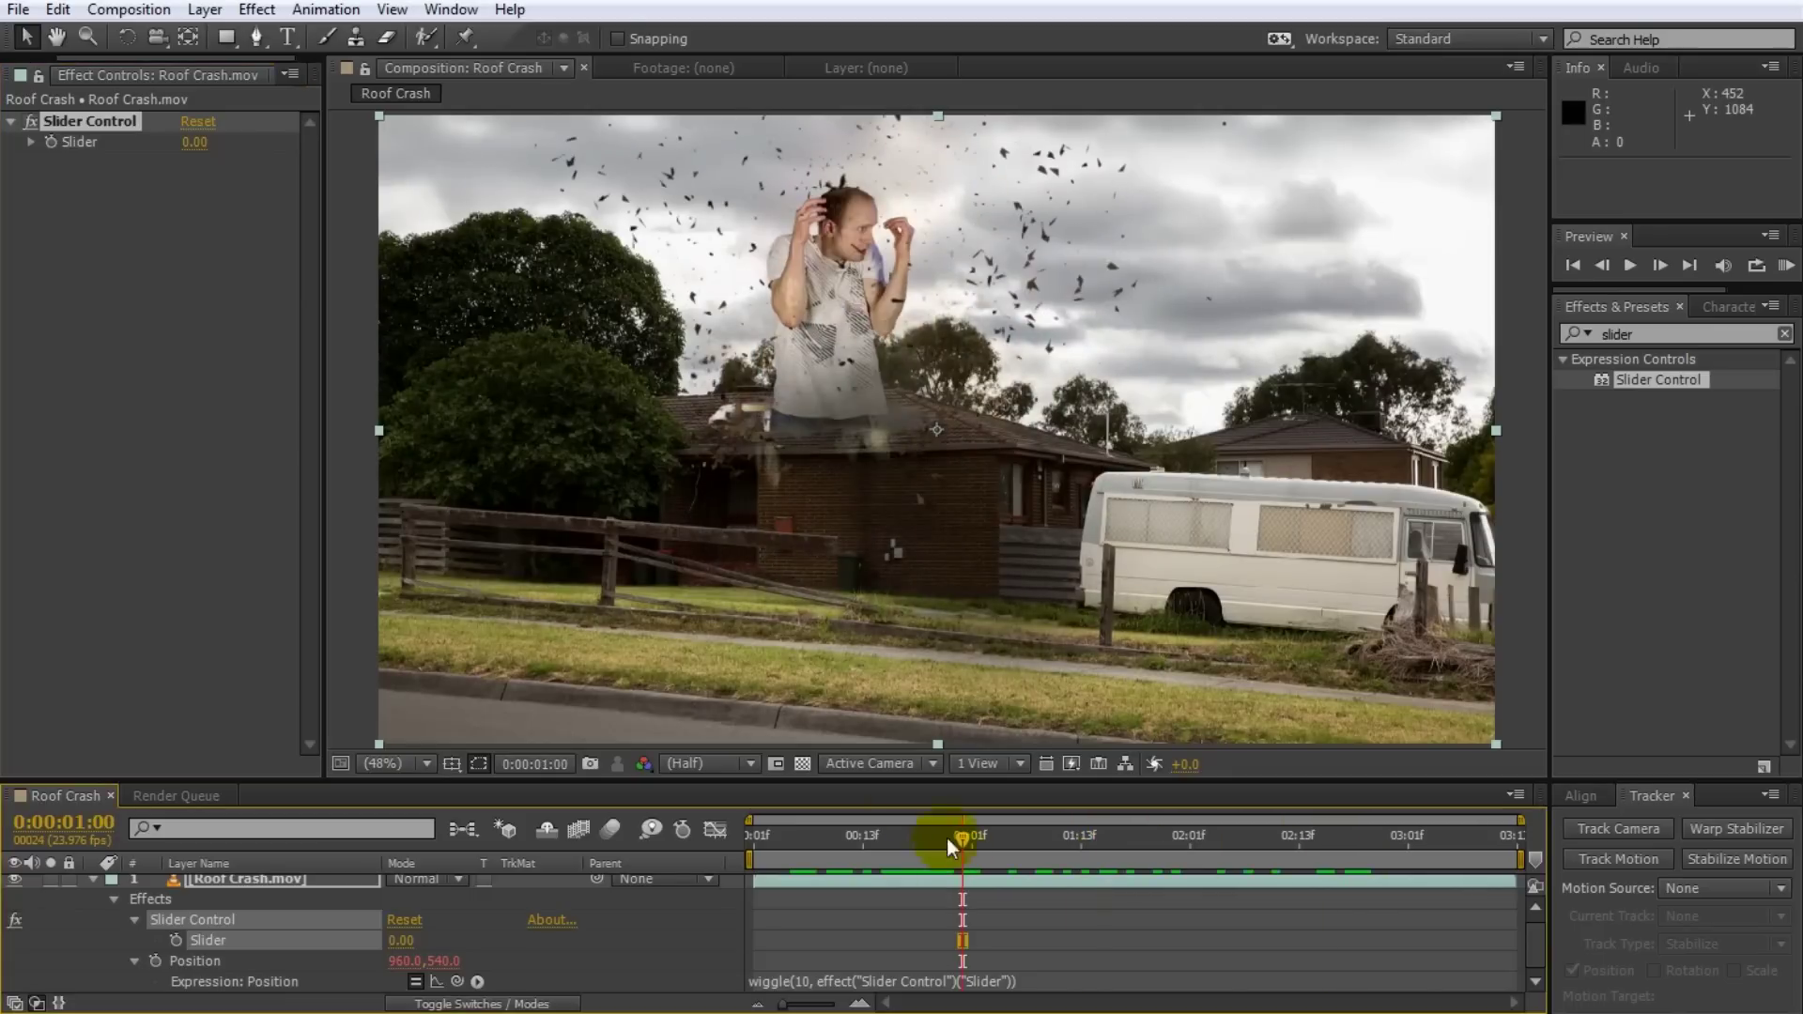
# Step: Raise the Slider to 117 and scrub to 0:00:01:02 to check the stronger shake
pyautogui.moveTo(178, 152); pyautogui.dragTo(627, 215)
pyautogui.moveTo(272, 144); pyautogui.dragTo(1028, 890)
pyautogui.moveTo(958, 836)
pyautogui.mouseDown()
pyautogui.moveTo(800, 837)
pyautogui.moveTo(1356, 853)
pyautogui.moveTo(980, 852)
pyautogui.mouseUp()
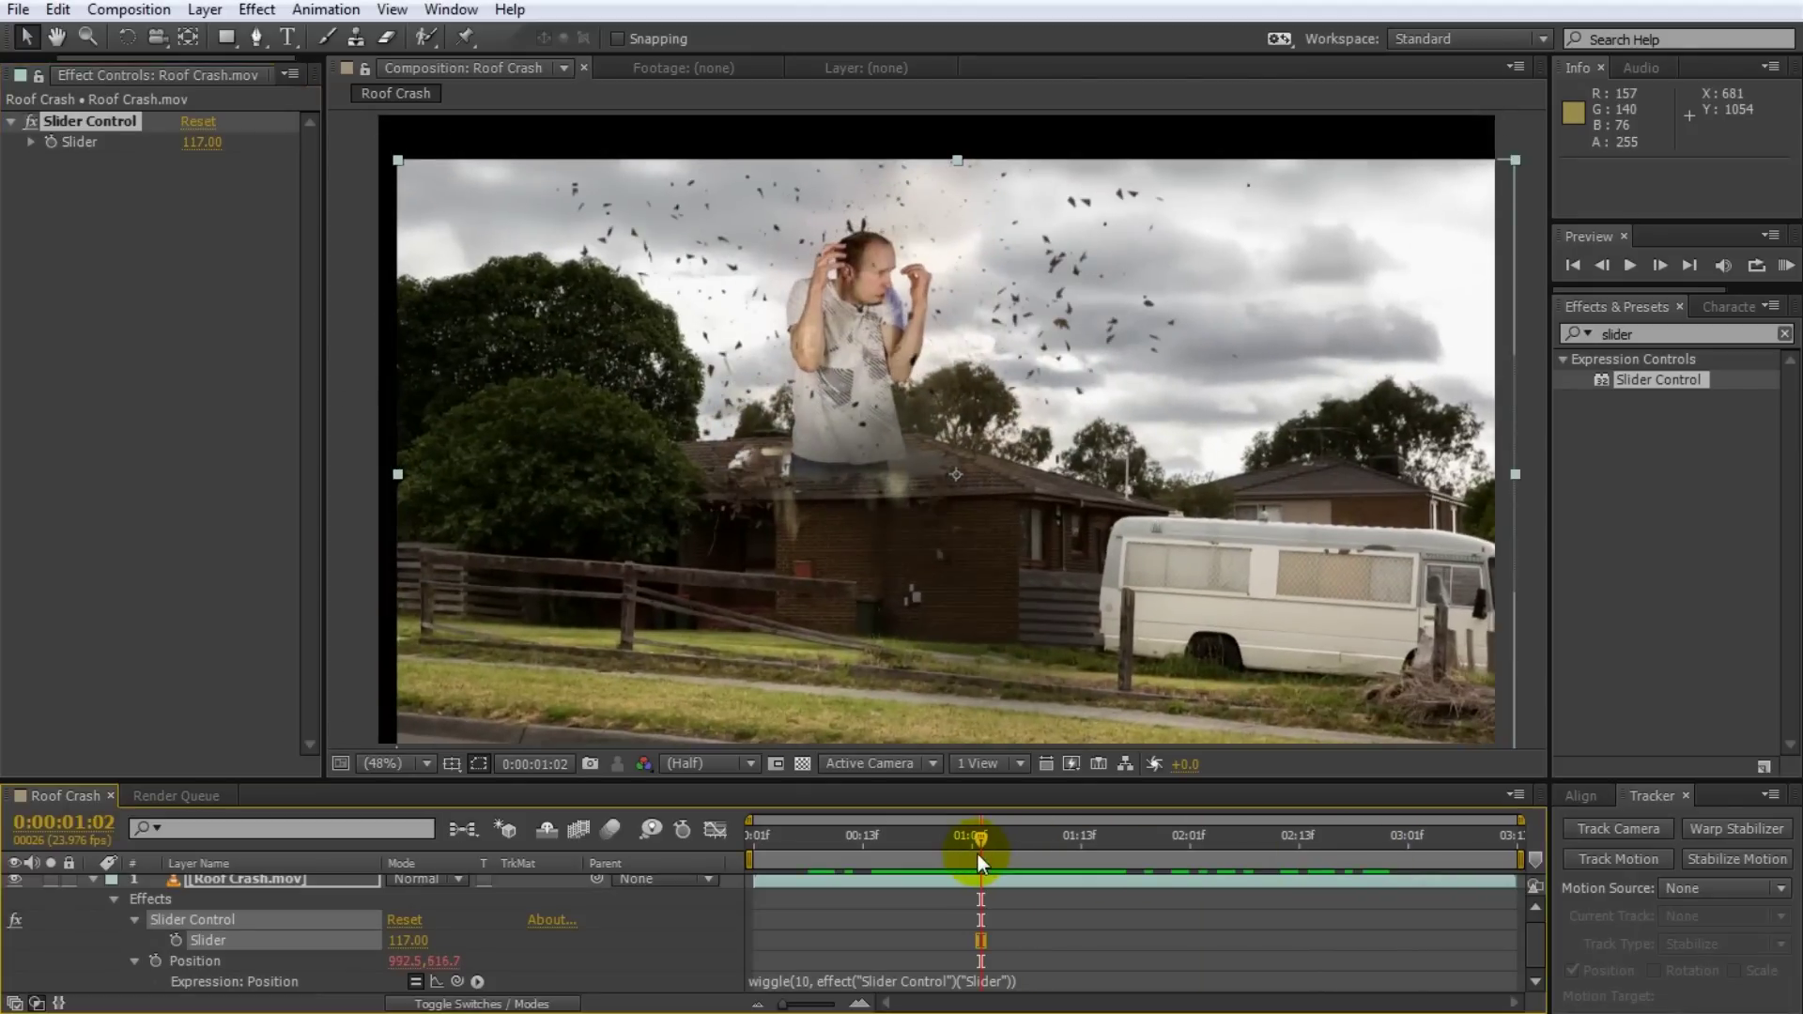
# Step: Turn on keyframing for the Slider at 0:00:00:01 and give that keyframe a value of 97
pyautogui.click(48, 142)
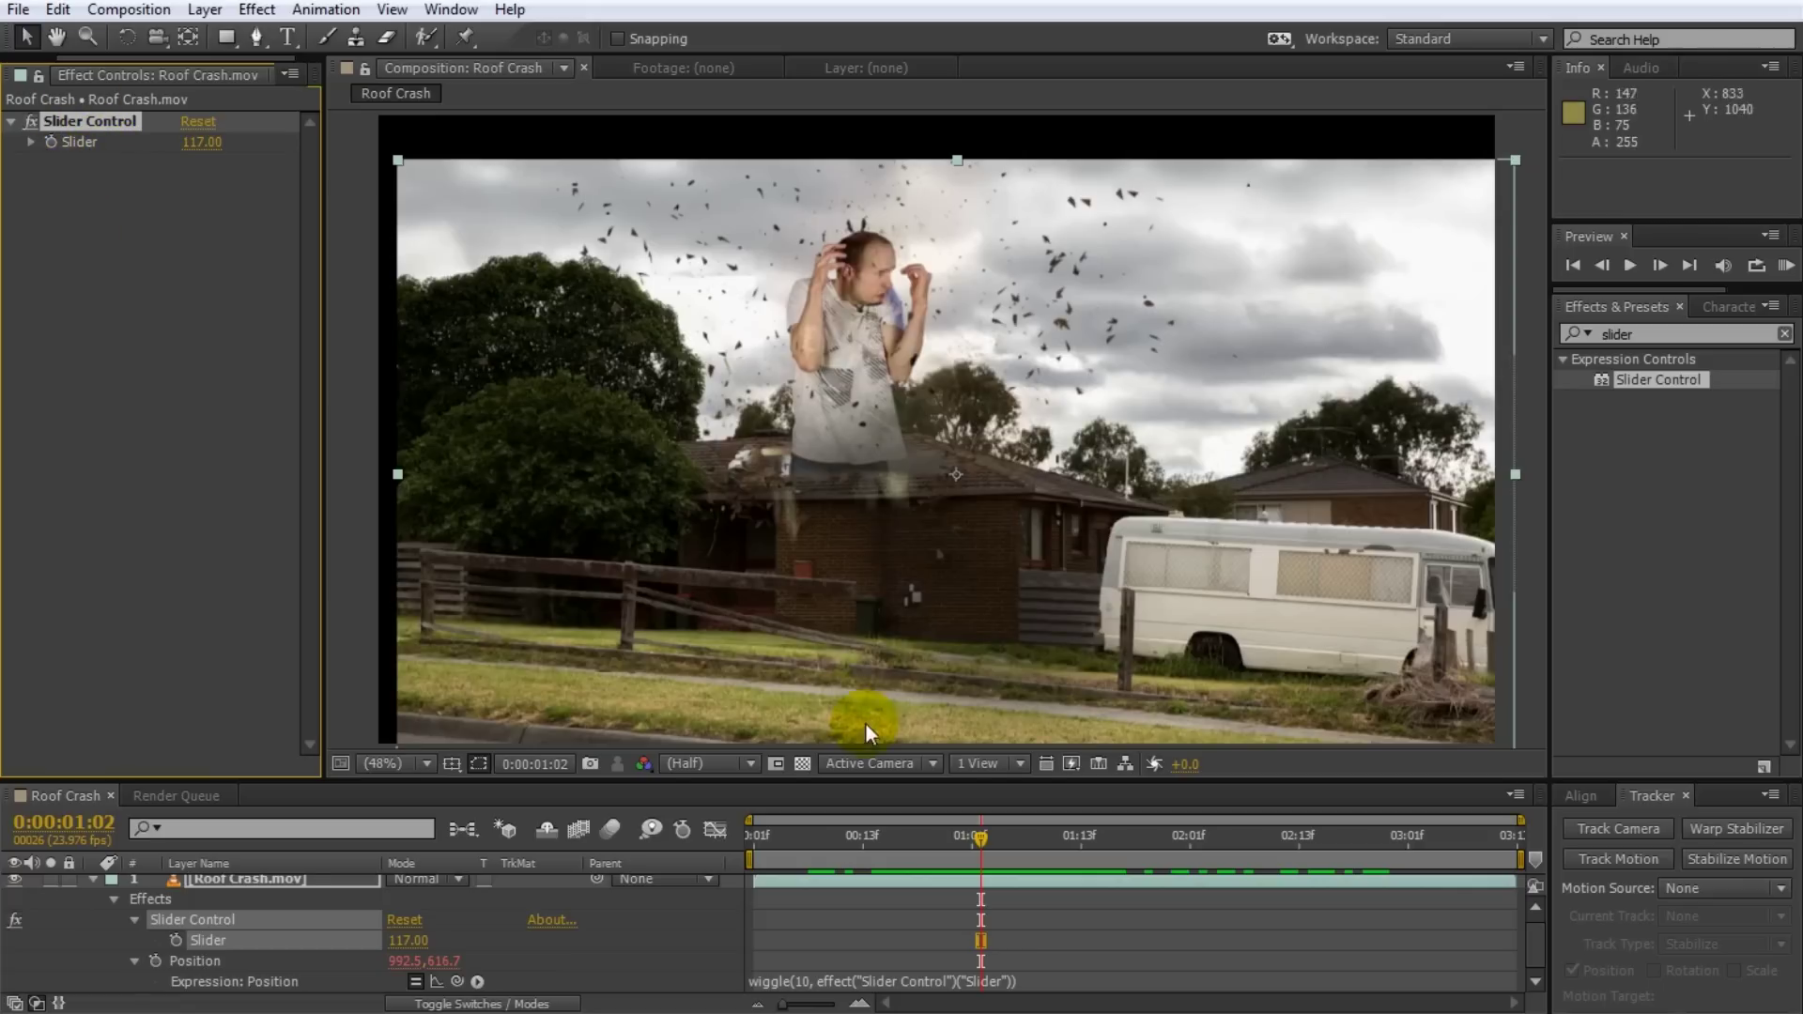
pyautogui.moveTo(981, 841); pyautogui.dragTo(737, 865)
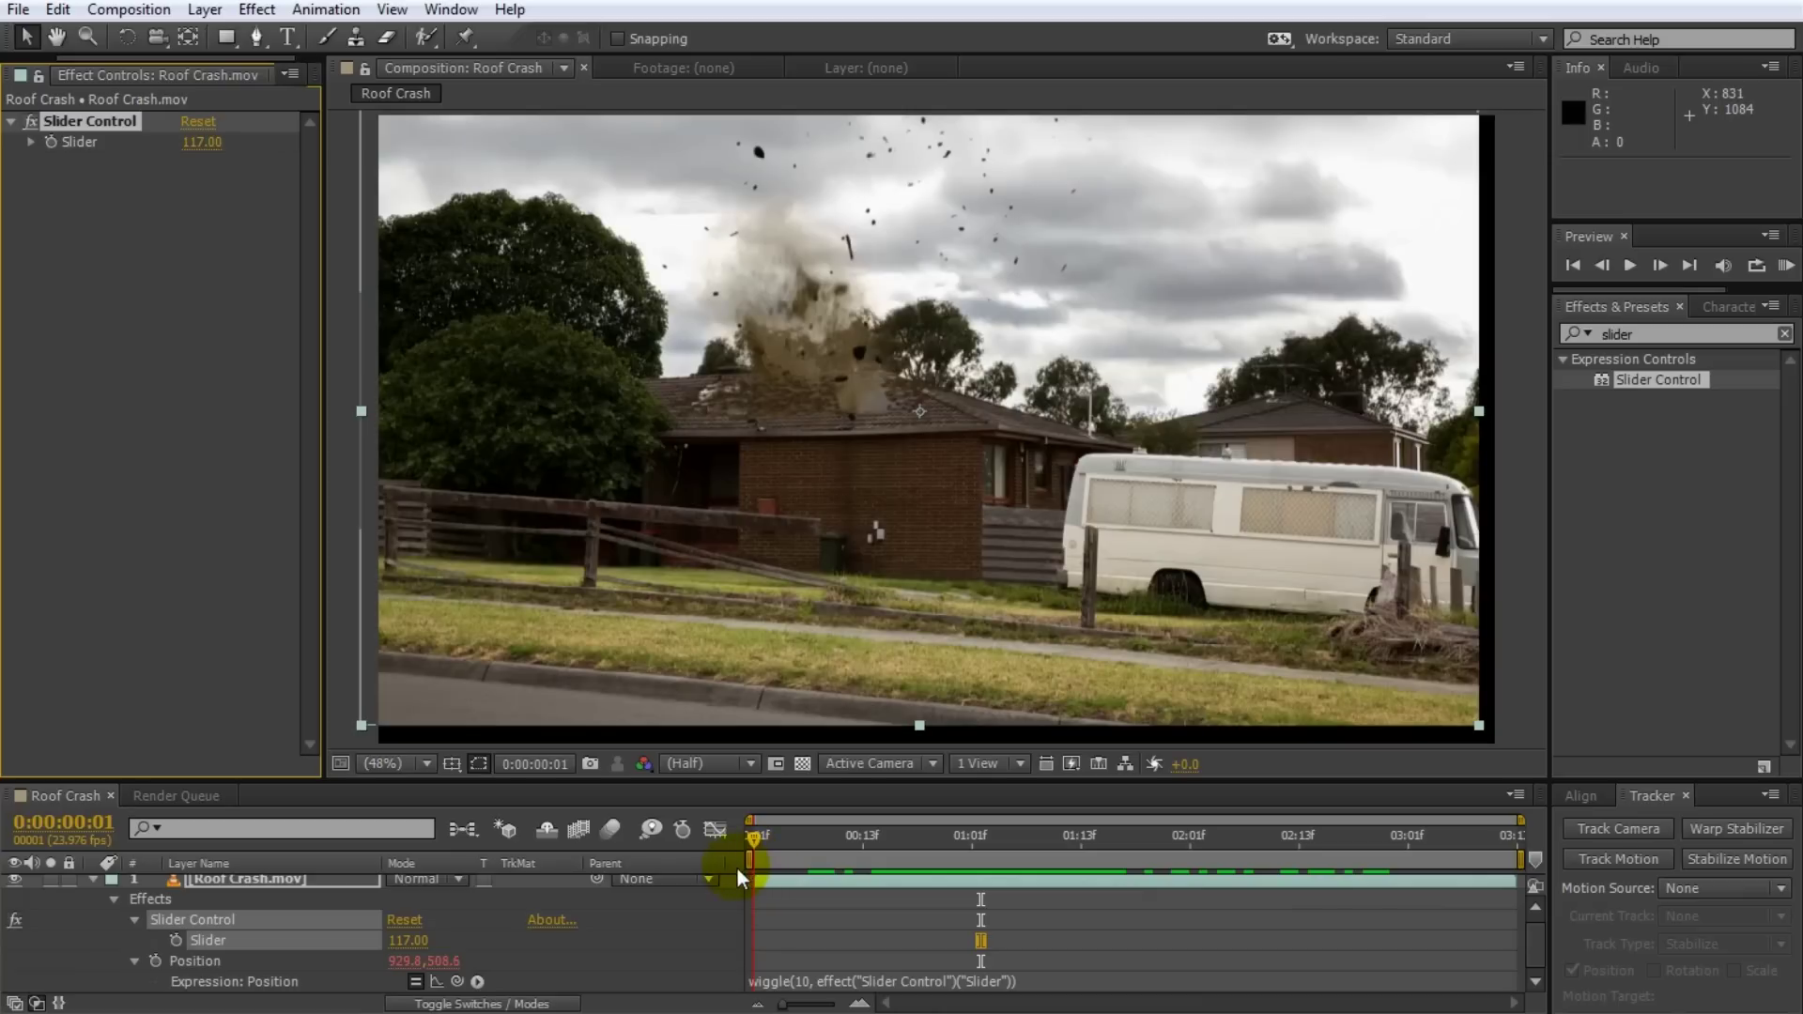
pyautogui.click(202, 143)
pyautogui.write('0')
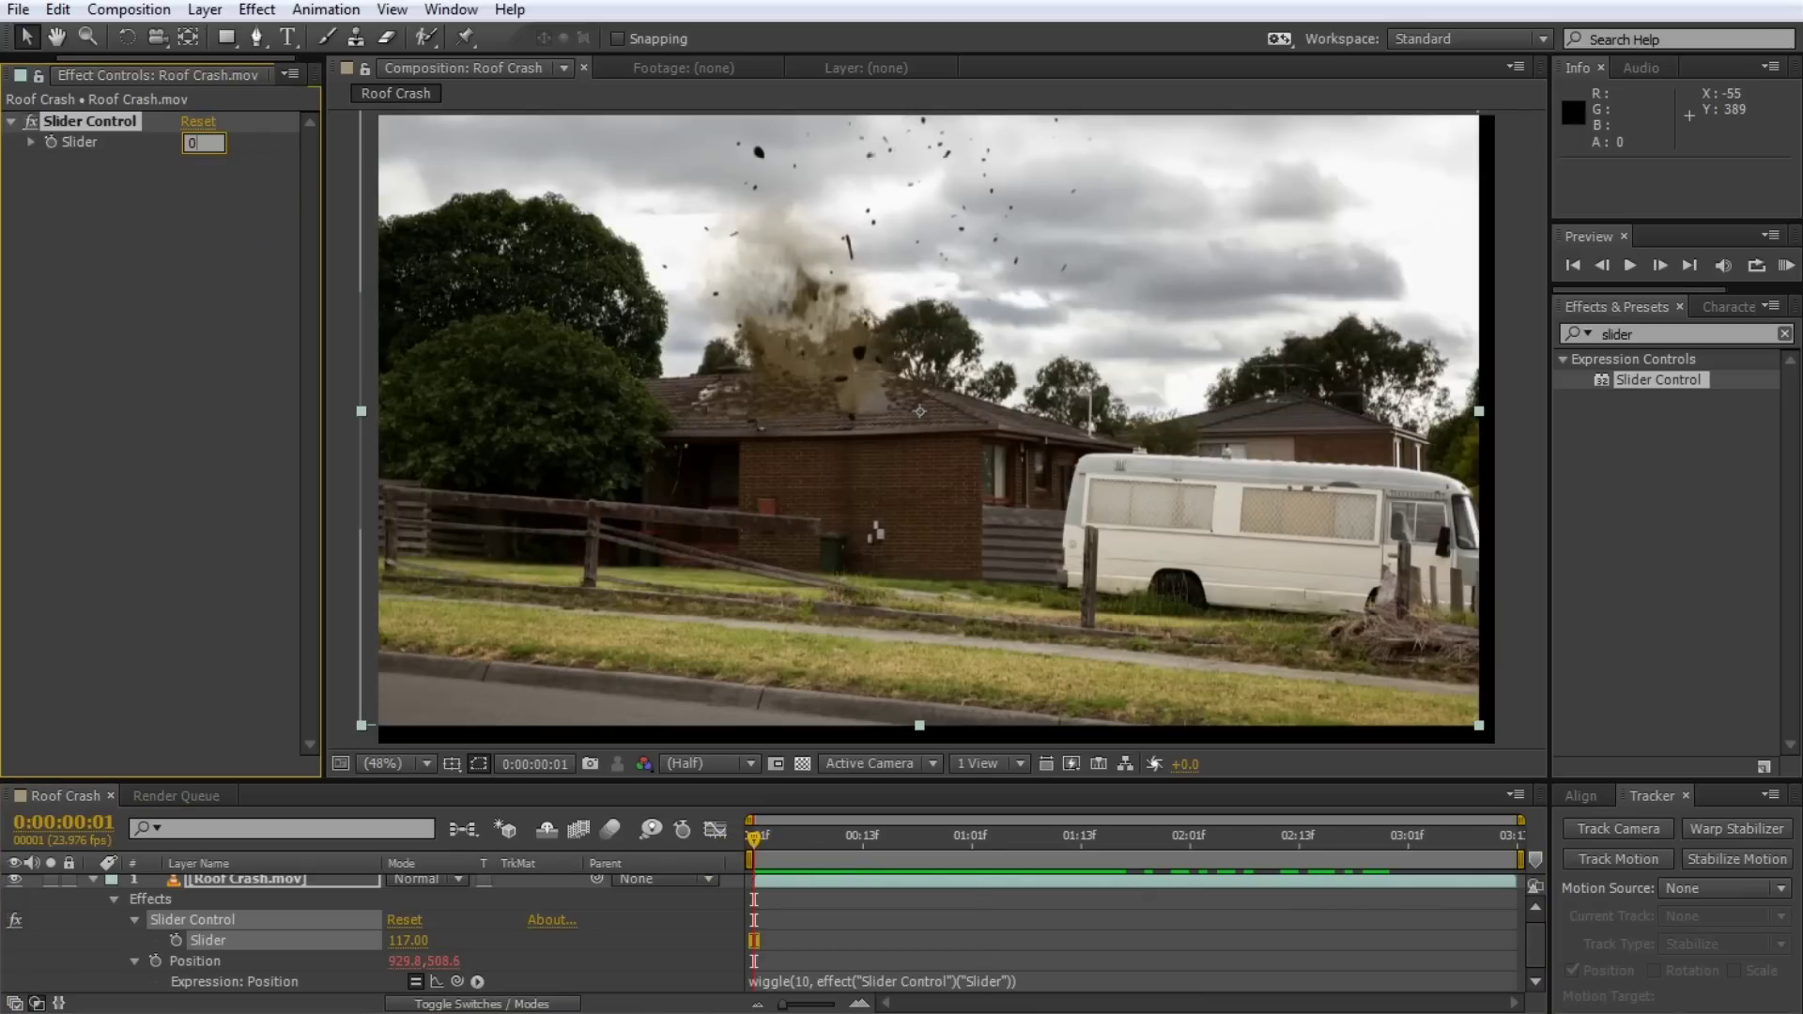
pyautogui.press('Return')
pyautogui.click(52, 141)
pyautogui.moveTo(196, 141); pyautogui.dragTo(323, 142)
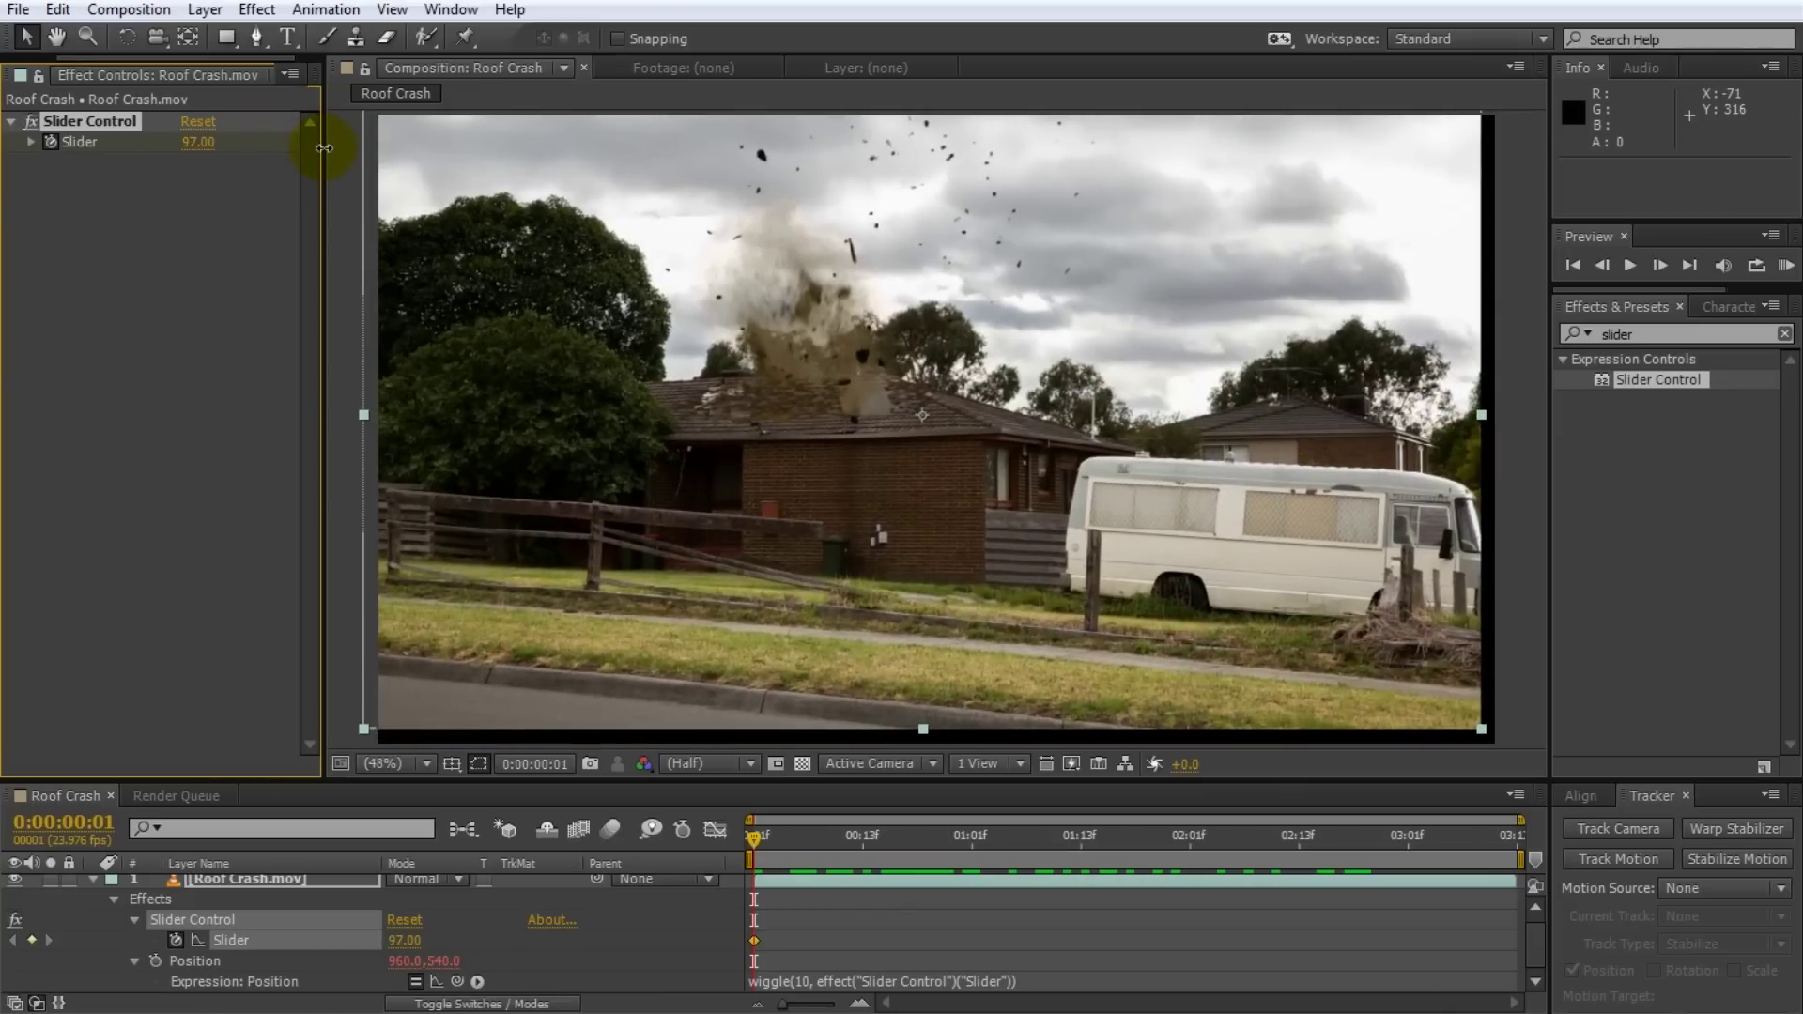
# Step: Add a Slider keyframe with value 0 at 0:00:00:21 and return to 0:00:00:01
pyautogui.moveTo(757, 844); pyautogui.dragTo(936, 857)
pyautogui.click(197, 143)
pyautogui.write('0')
pyautogui.press('Return')
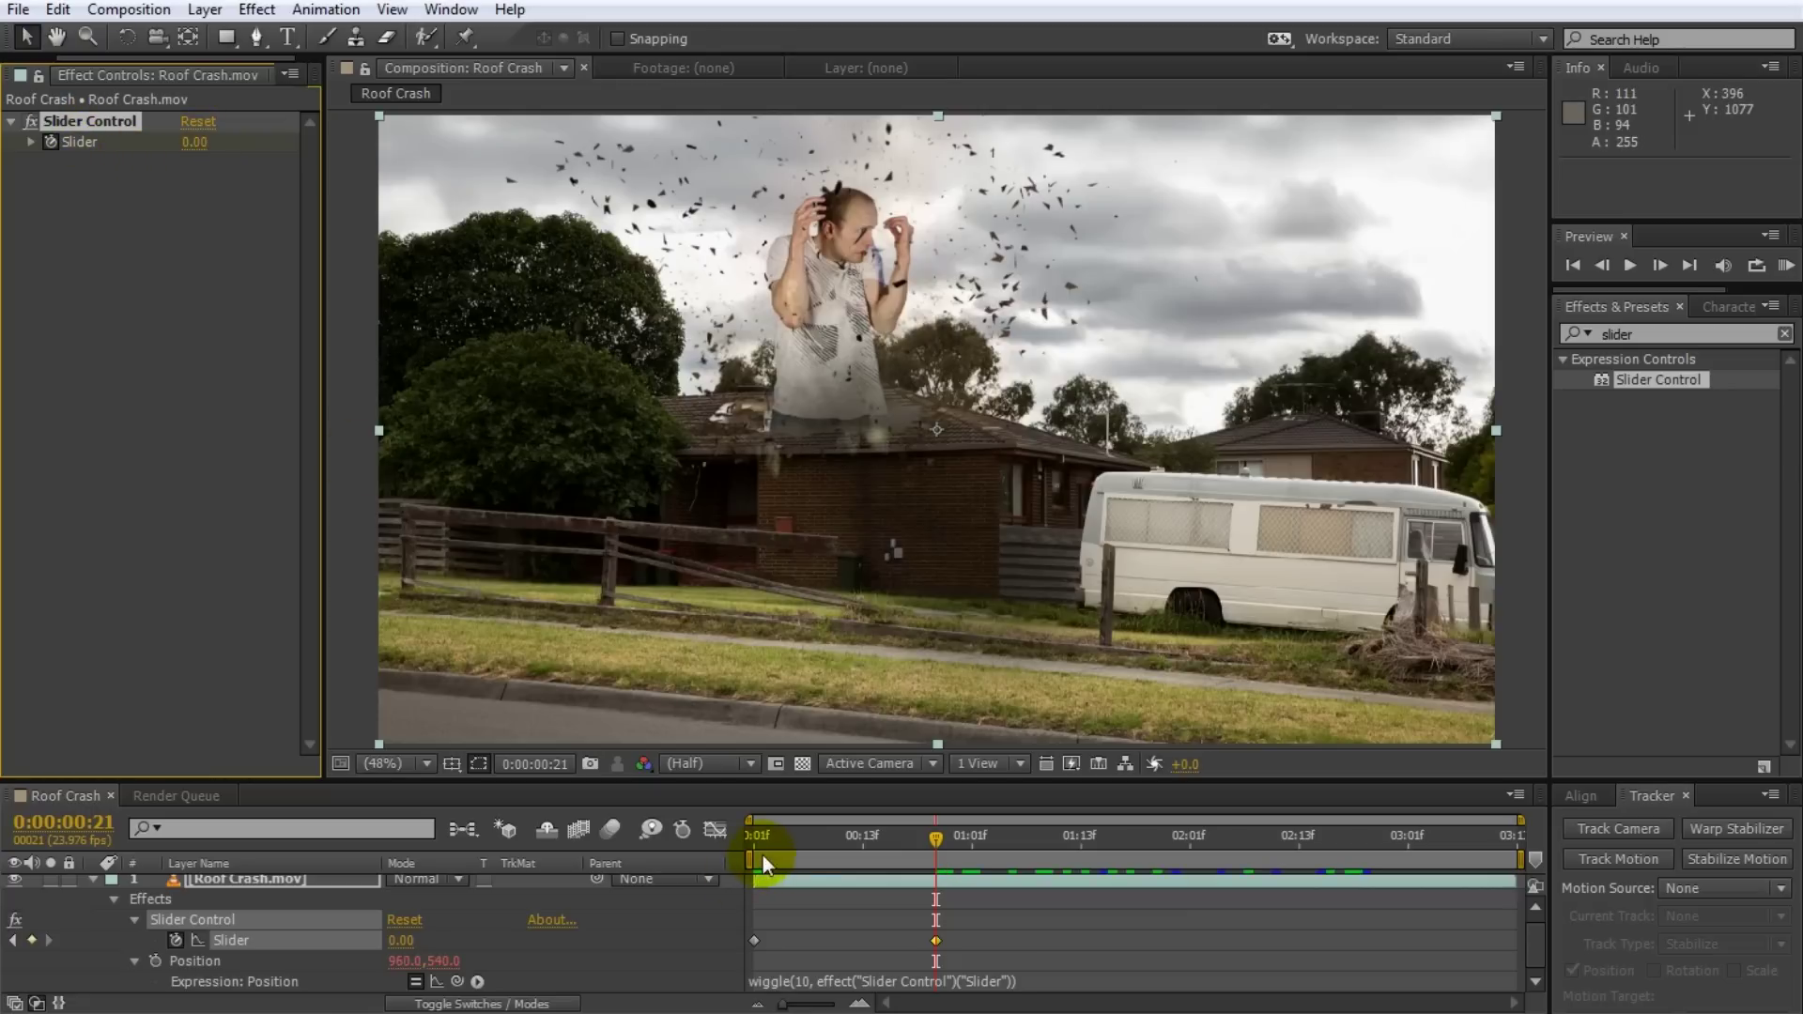
pyautogui.moveTo(758, 845); pyautogui.dragTo(742, 881)
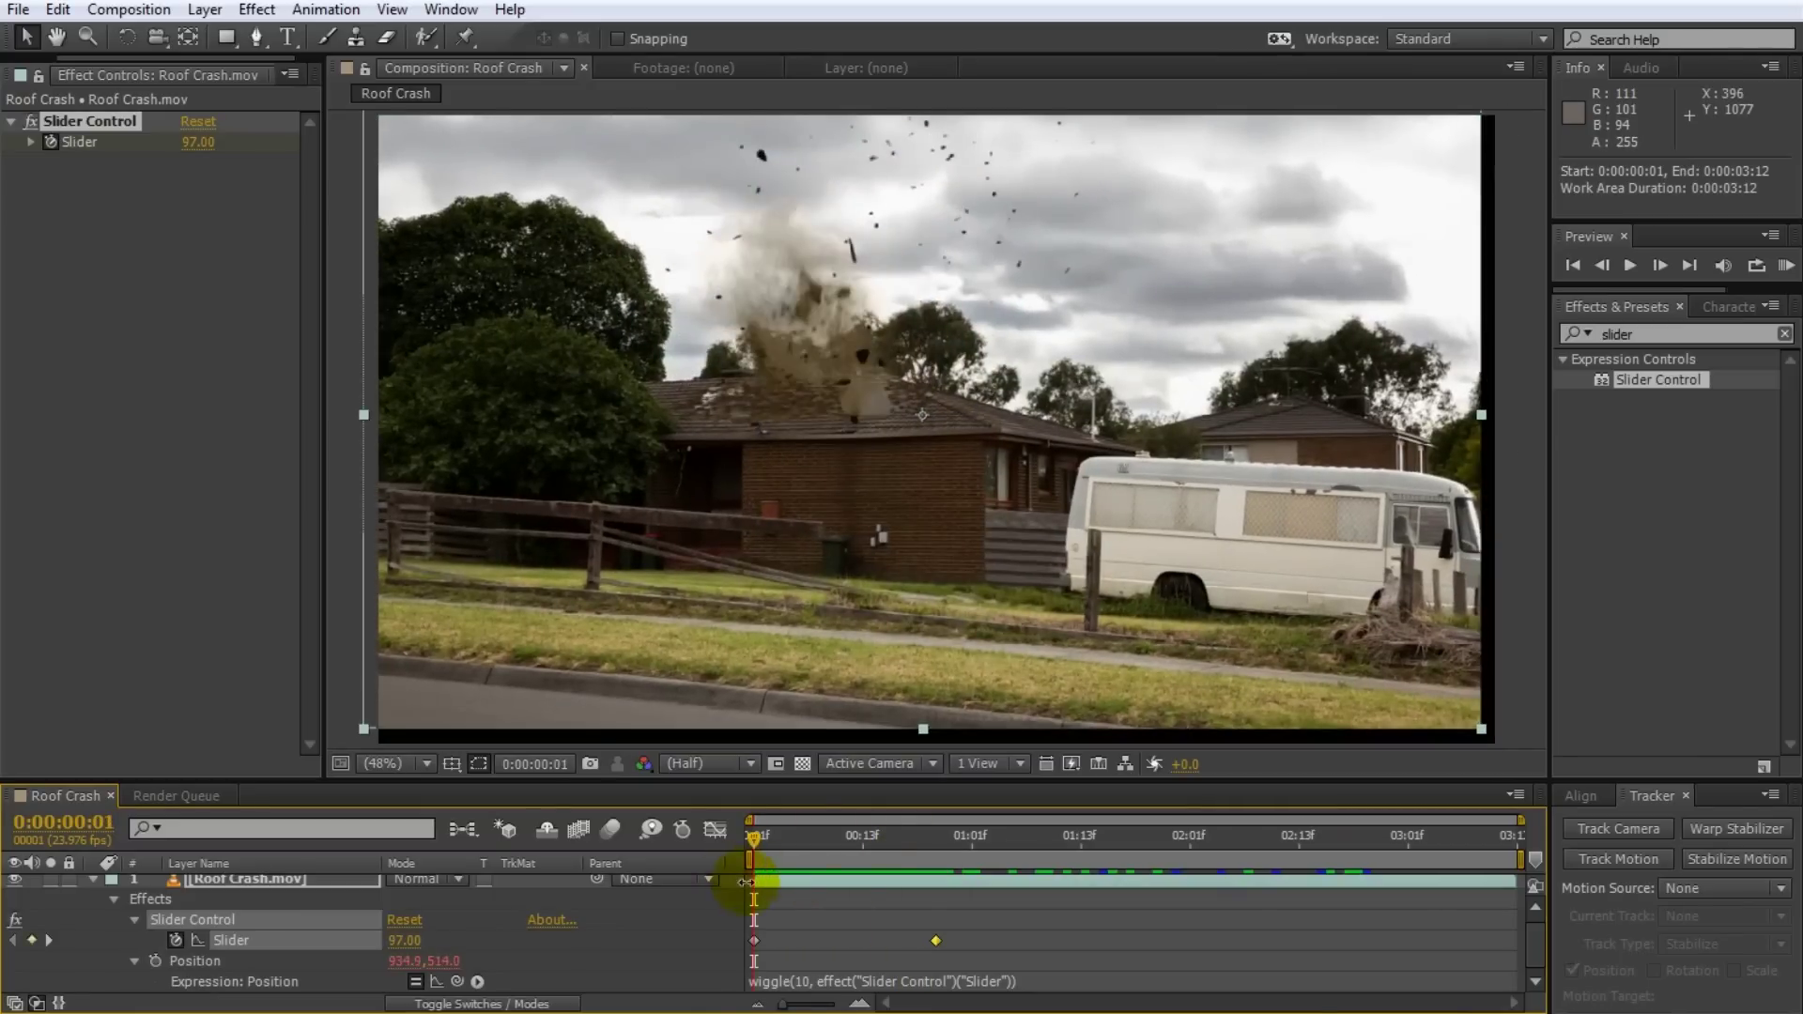
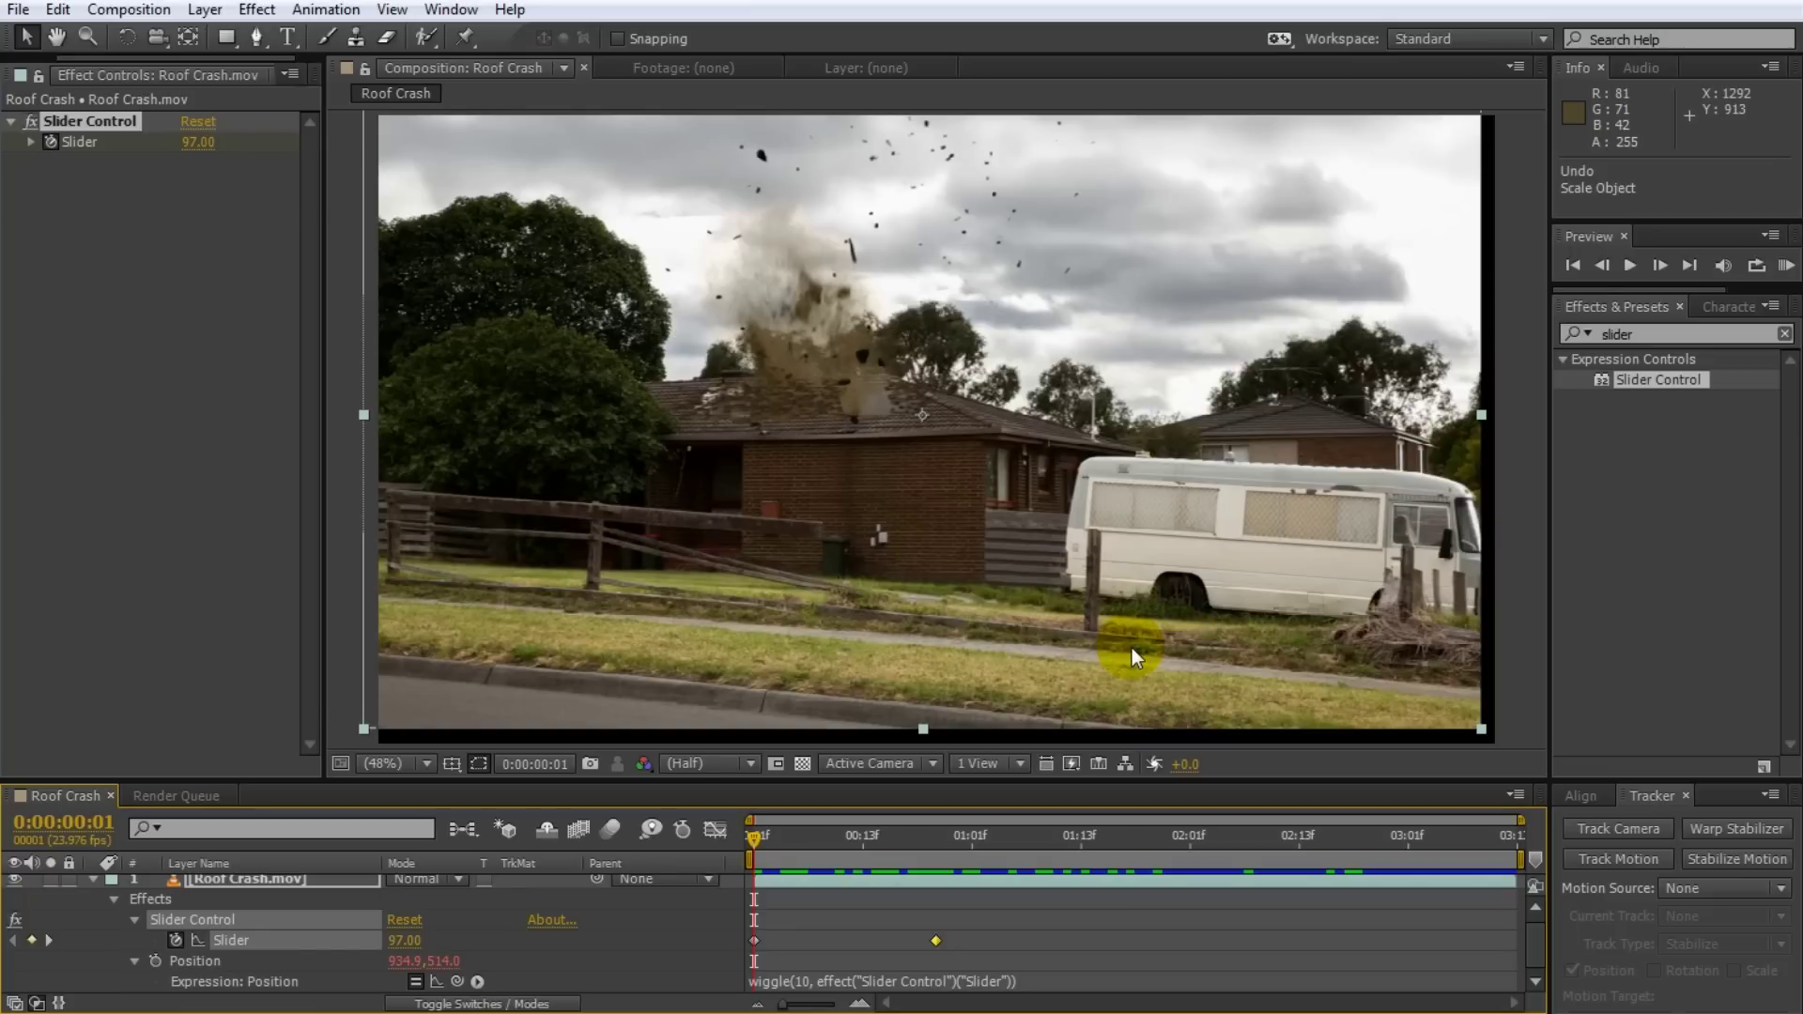
# Step: Search the effects for "tile" and apply Motion Tile to the Roof Crash.mov layer
pyautogui.click(1653, 335)
pyautogui.write('tile')
pyautogui.doubleClick(1642, 545)
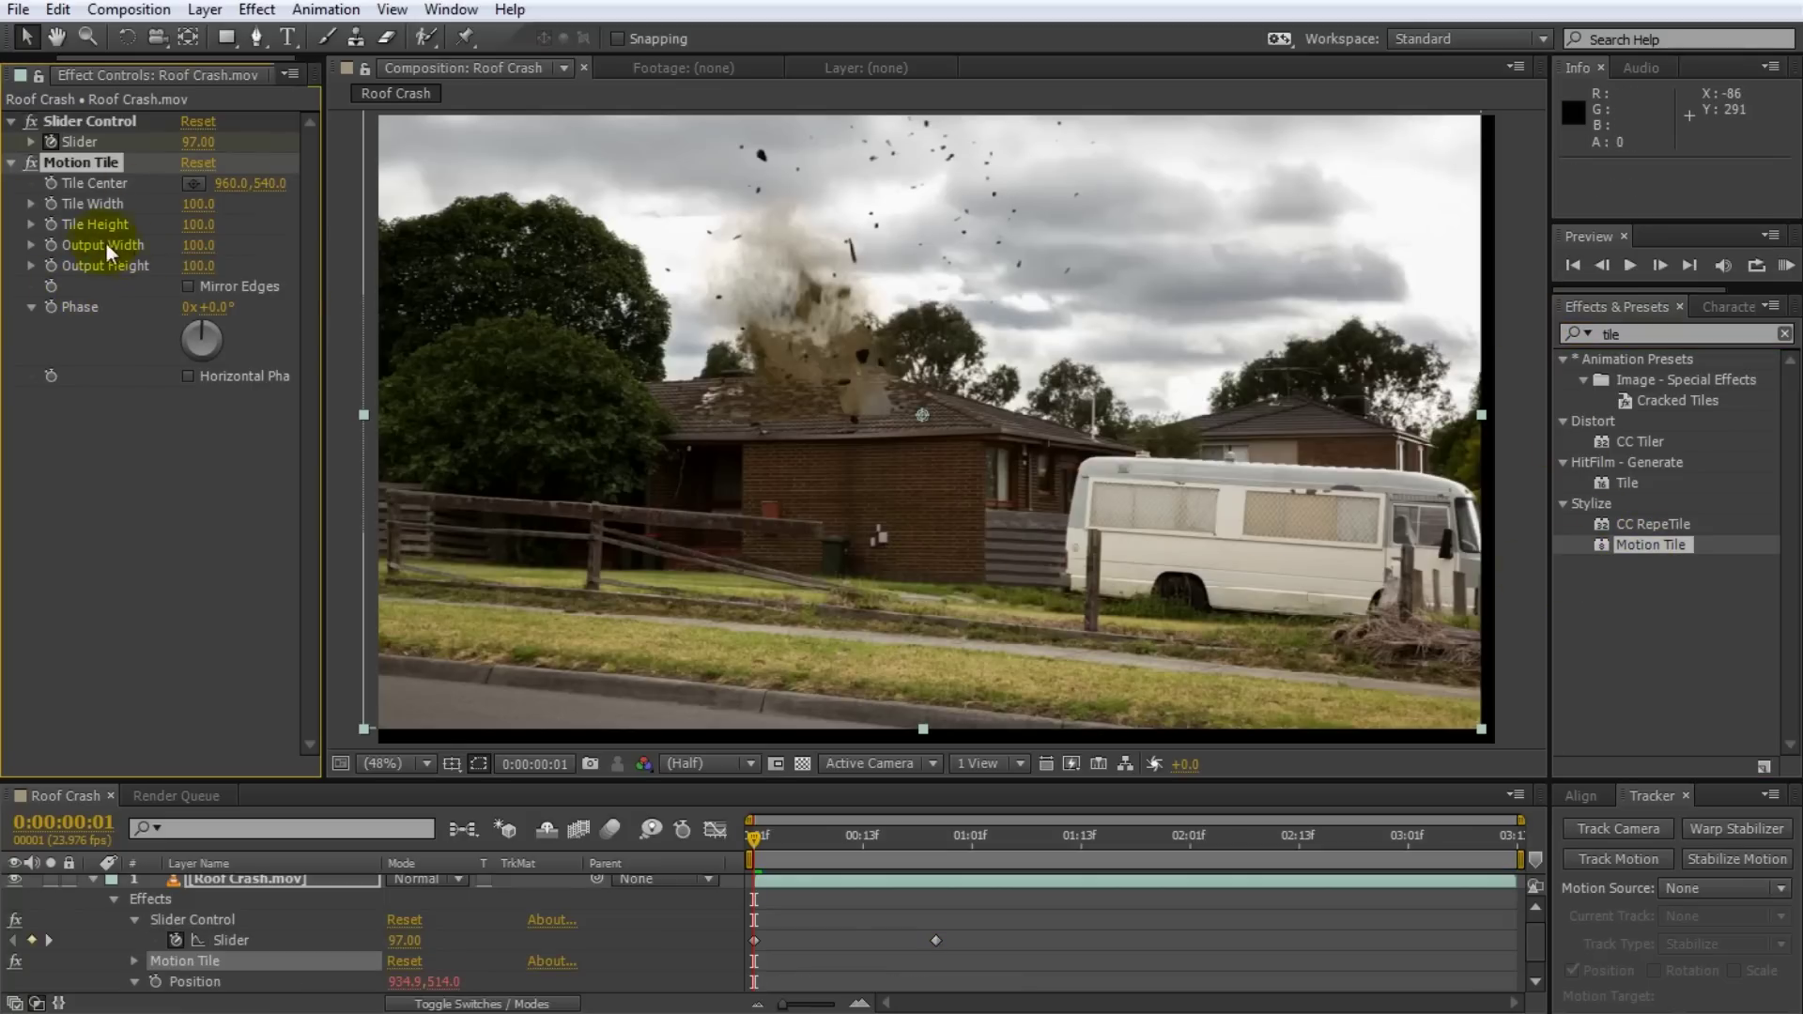
# Step: Set Motion Tile's Output Width to 200 and Output Height to 250, and enable Mirror Edges to fill the exposed borders
pyautogui.moveTo(193, 252)
pyautogui.mouseDown()
pyautogui.moveTo(230, 252)
pyautogui.moveTo(209, 266)
pyautogui.moveTo(195, 246)
pyautogui.mouseUp()
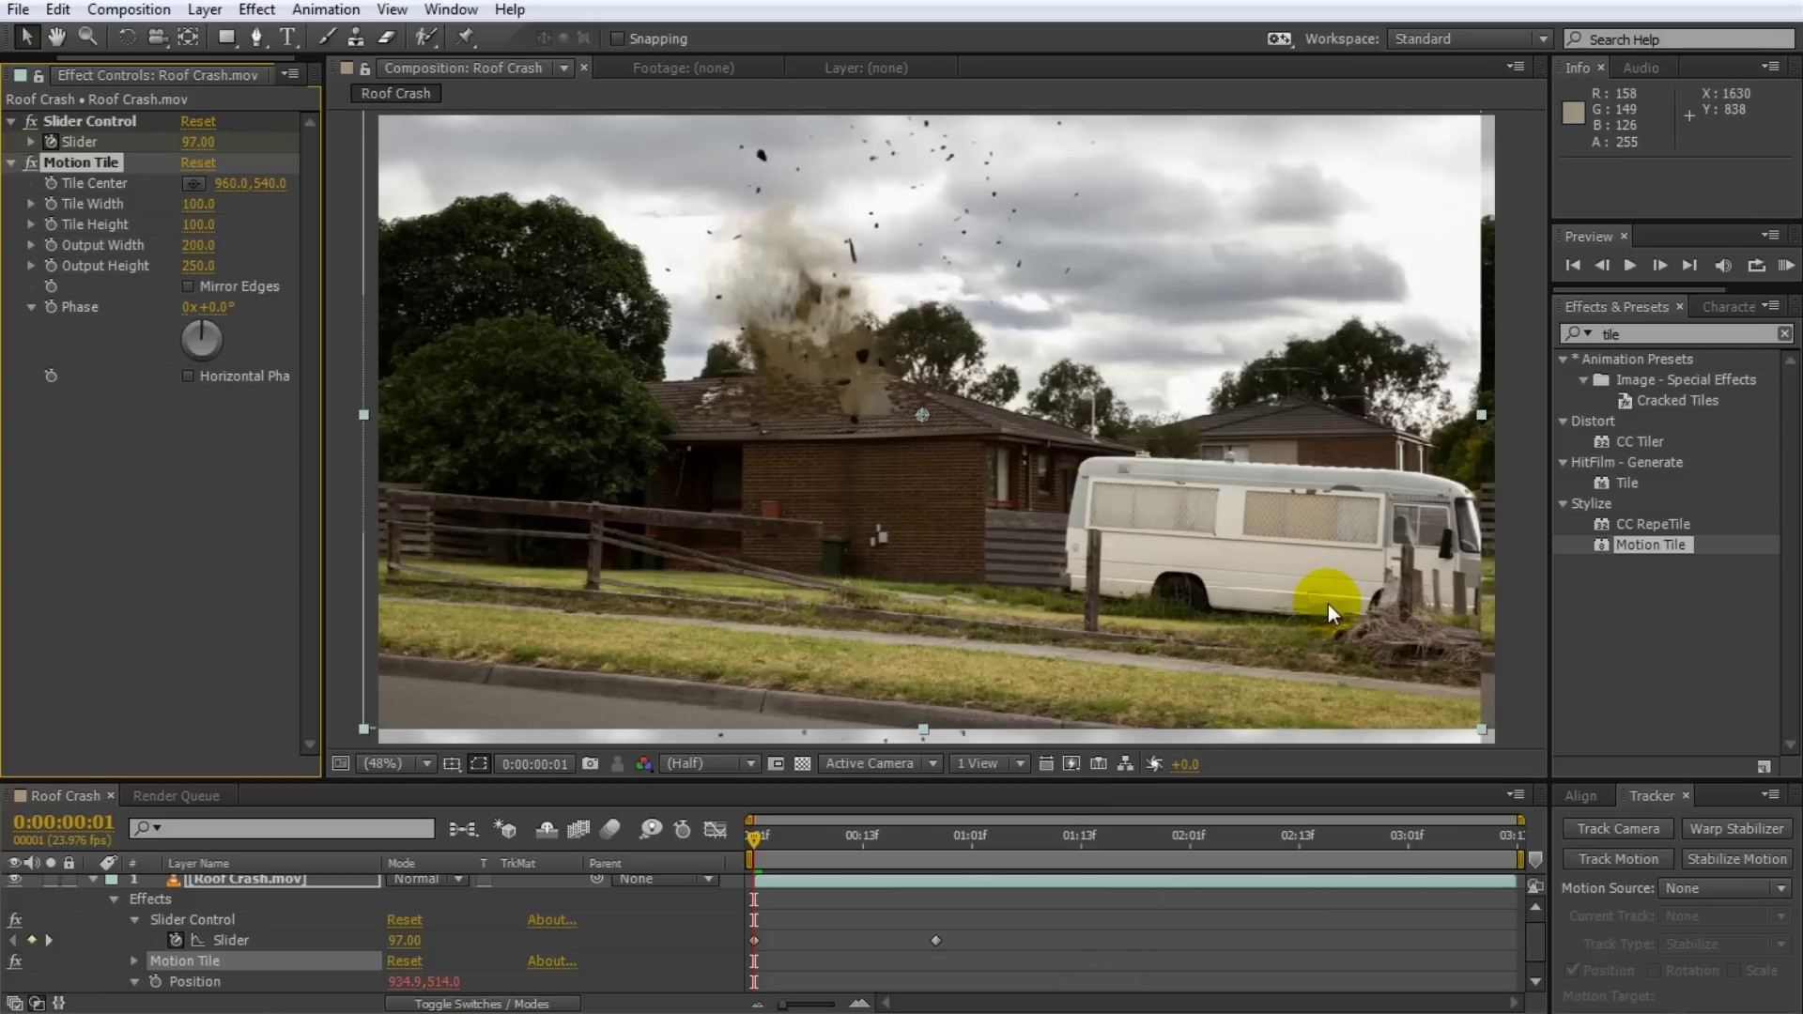
pyautogui.moveTo(1423, 631); pyautogui.dragTo(1370, 623)
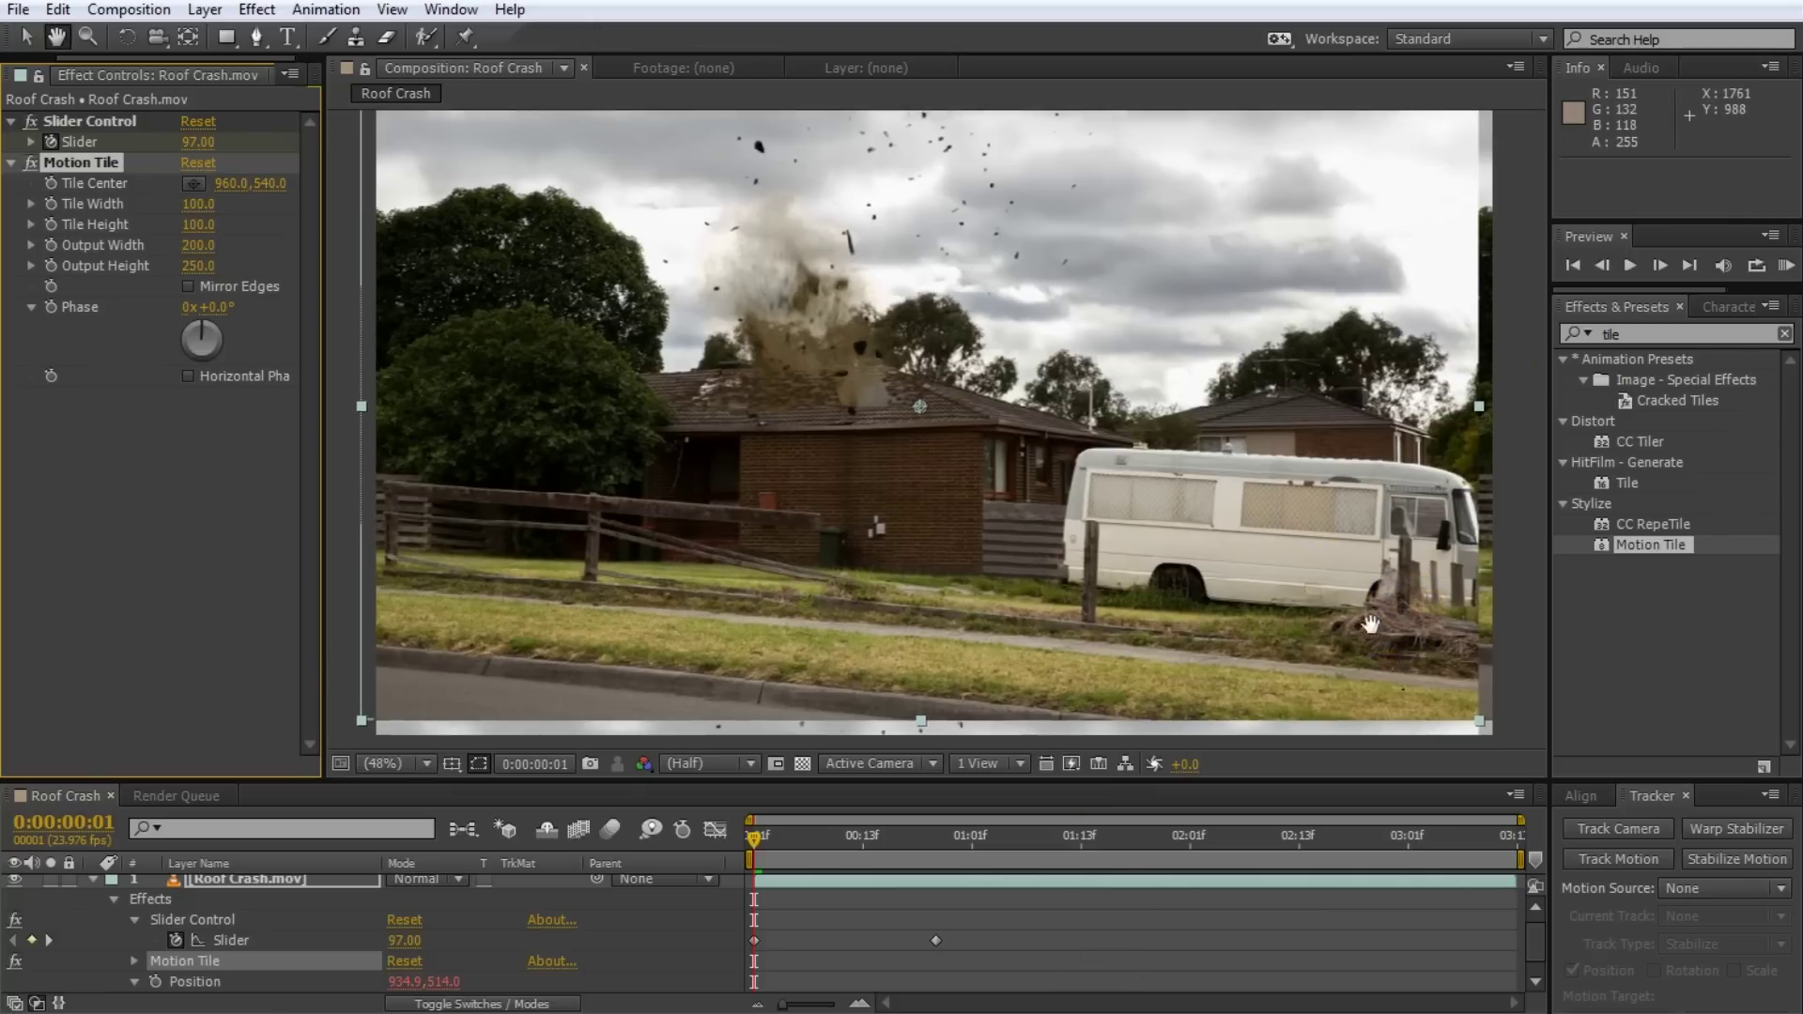
pyautogui.scroll(-1, 1370, 623)
pyautogui.press('v')
pyautogui.click(1324, 525)
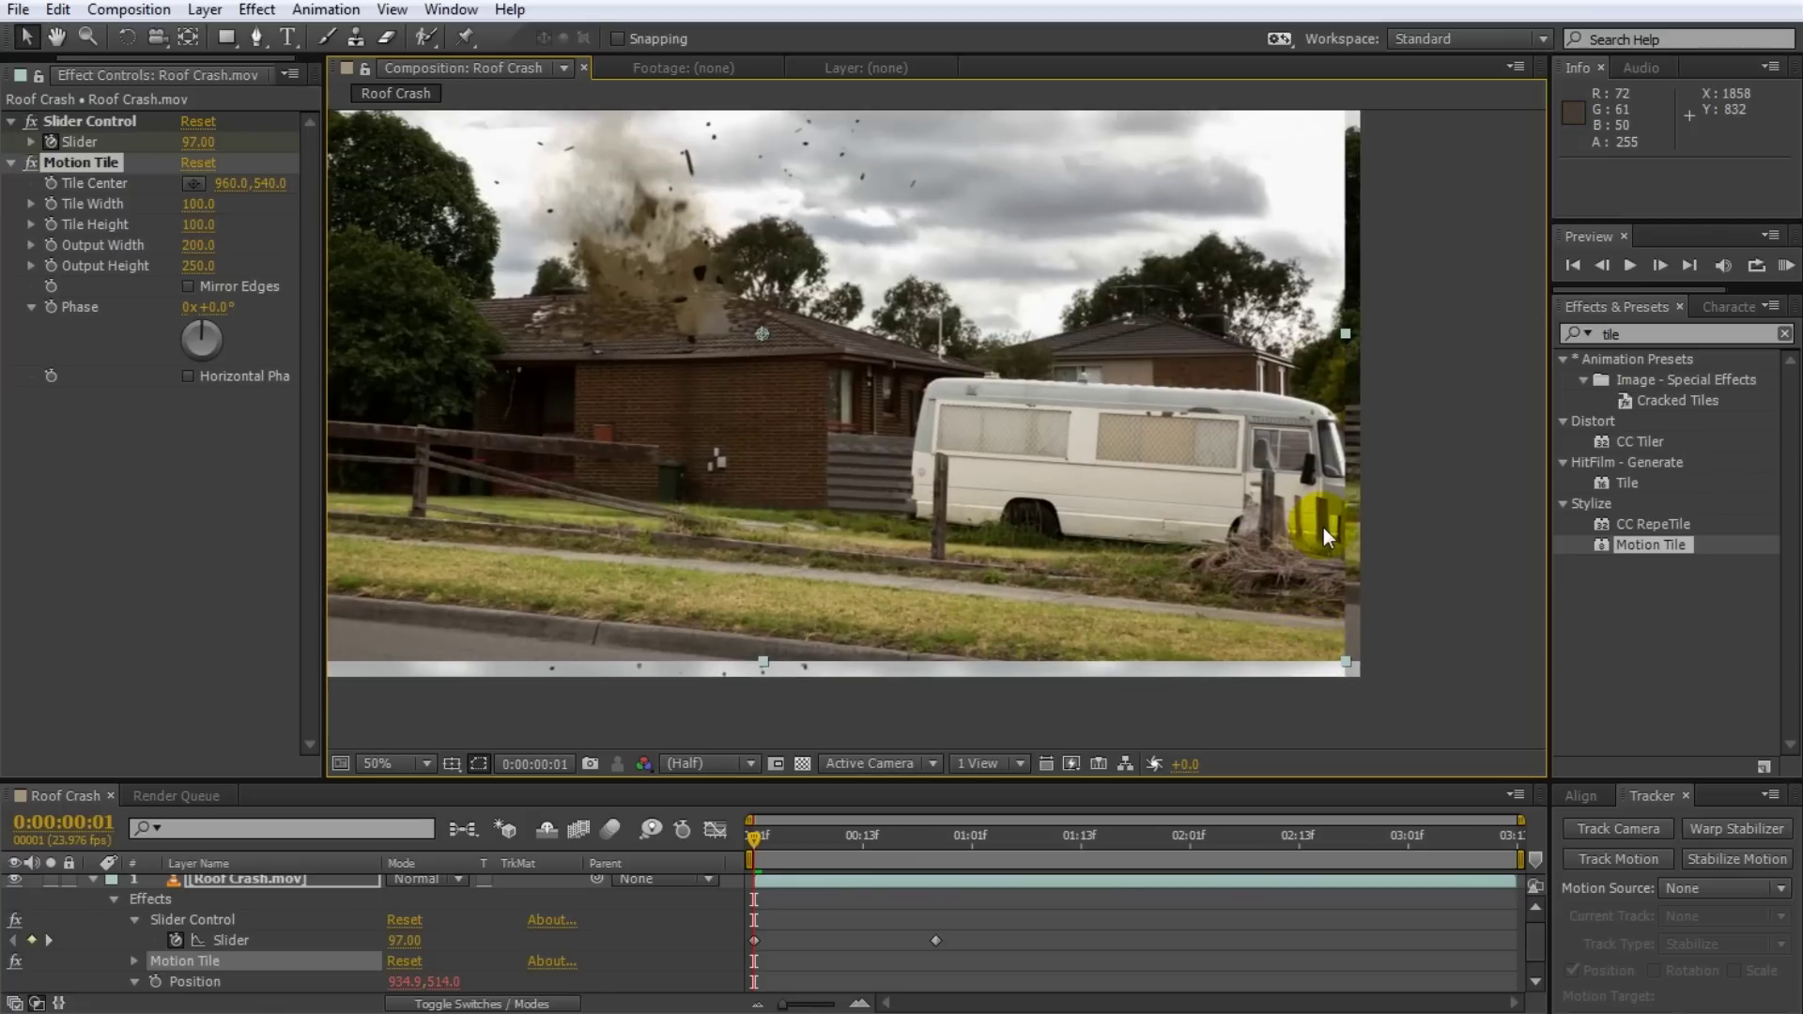
pyautogui.click(189, 286)
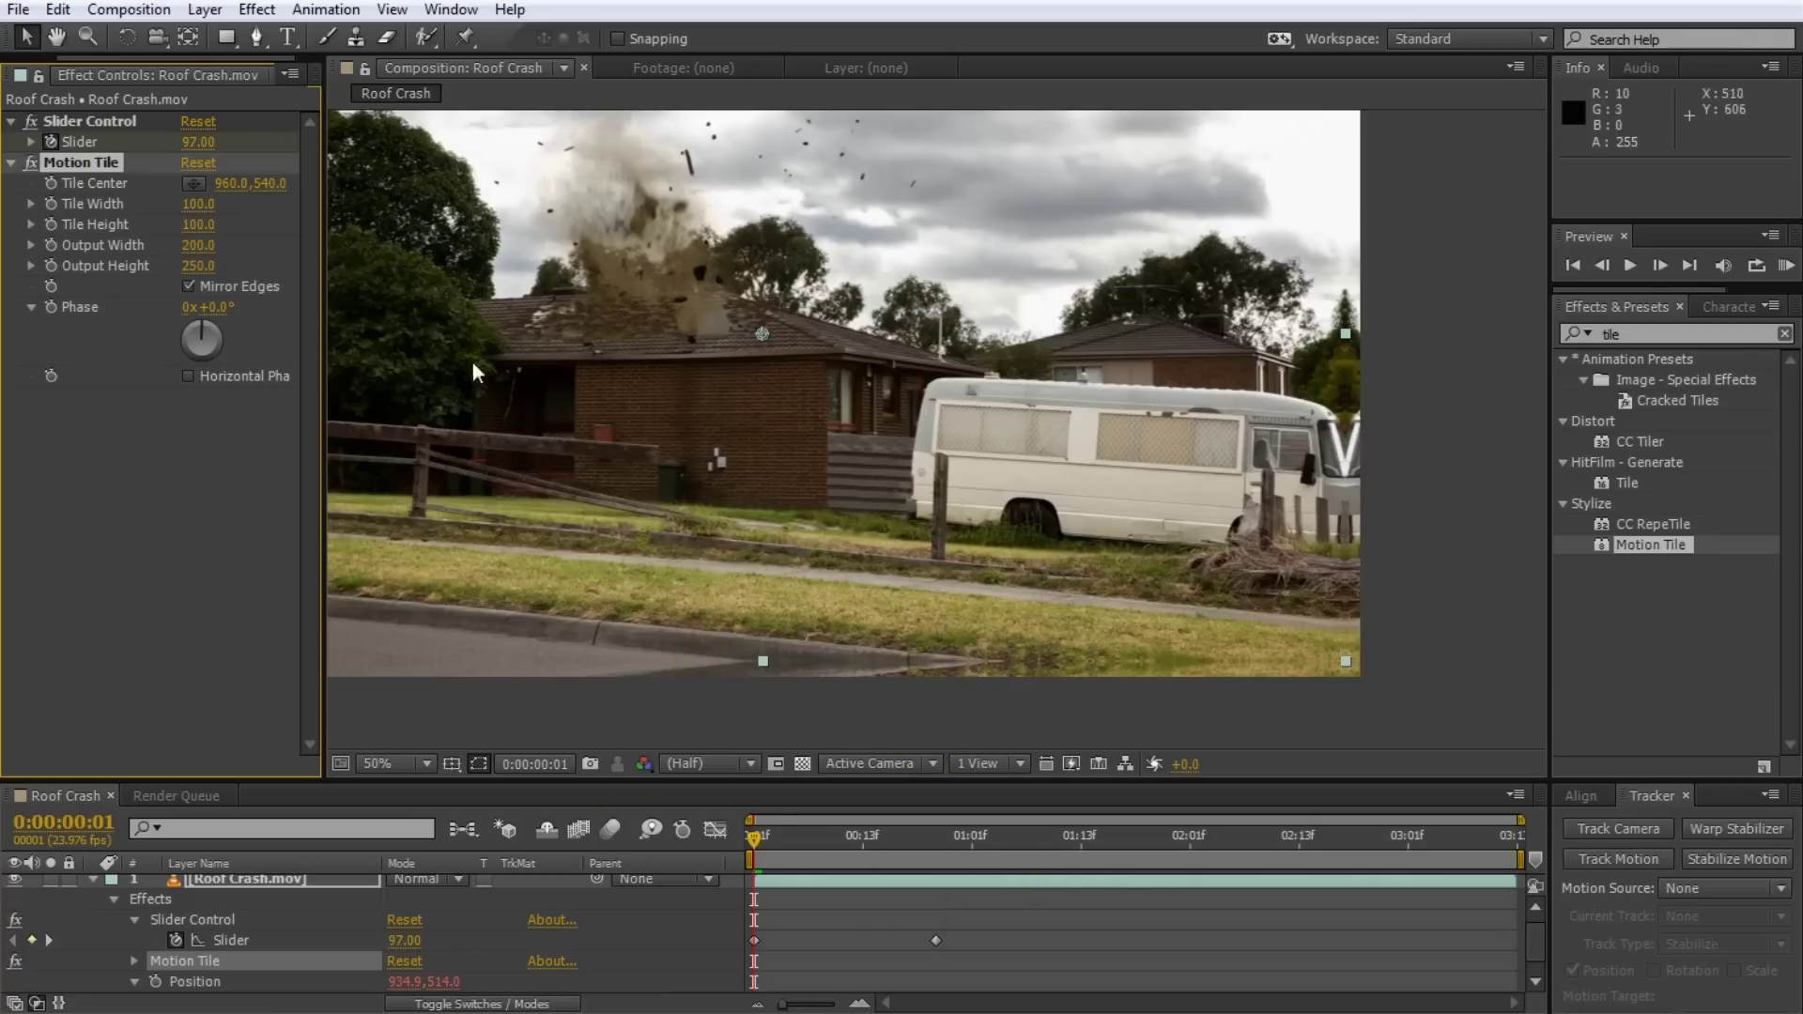
# Step: Remove Motion Tile, scale the Roof Crash.mov layer to 110% to cover the black edges, and check the frame at 0:00:00:06
pyautogui.press('Delete')
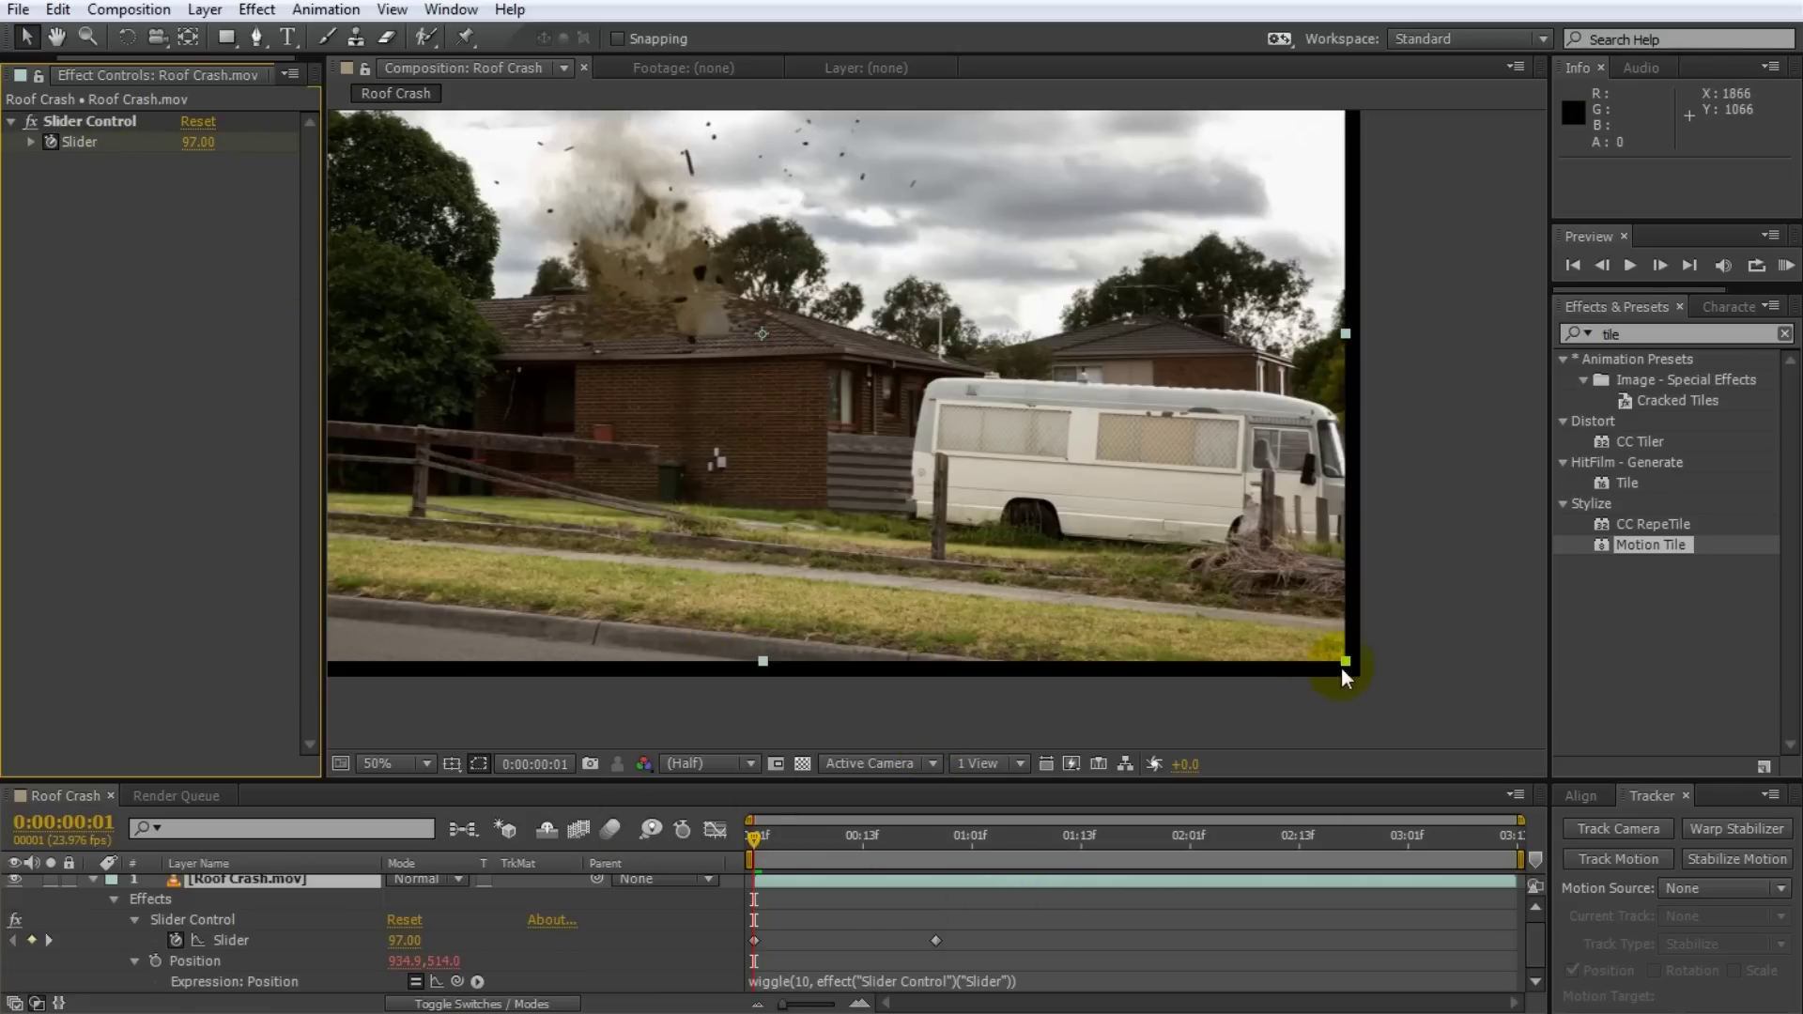
pyautogui.moveTo(1347, 662); pyautogui.dragTo(1406, 702)
pyautogui.moveTo(770, 841); pyautogui.dragTo(802, 883)
pyautogui.click(576, 910)
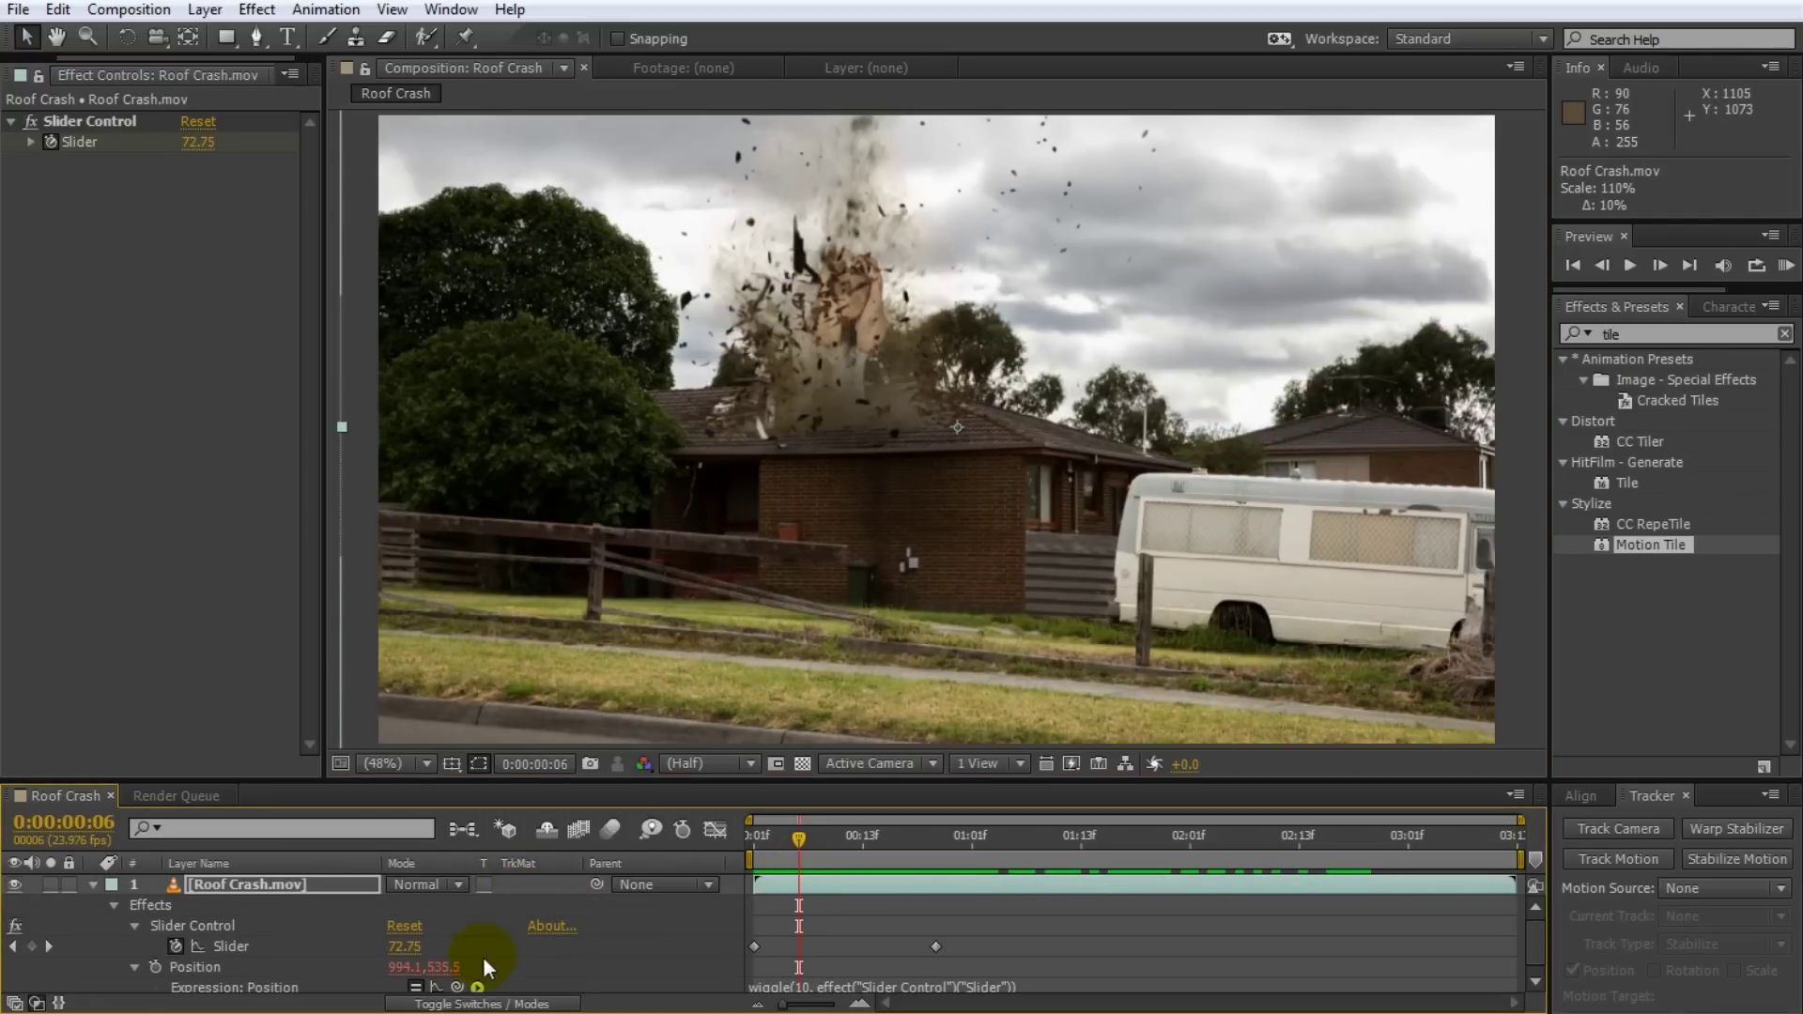
# Step: Enable motion blur for the Roof Crash.mov layer and the composition, and play a RAM preview of the shake from 0:00:00:01
pyautogui.click(493, 1005)
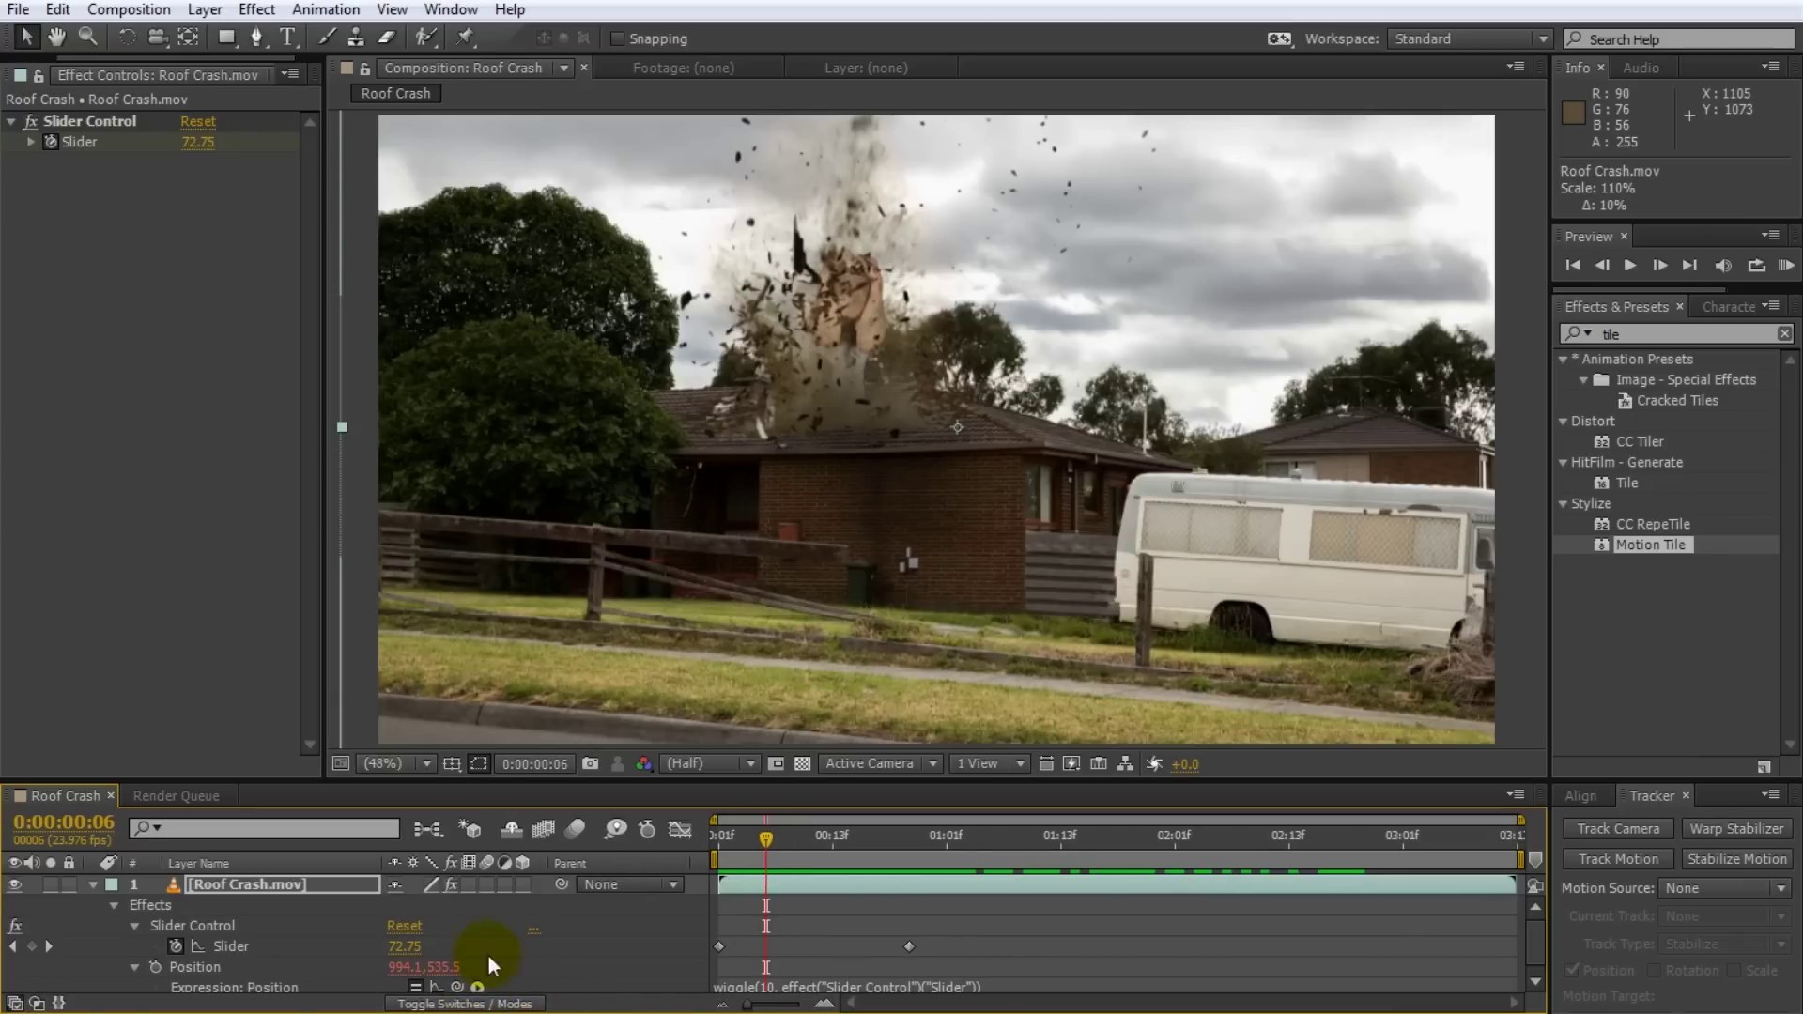
pyautogui.click(486, 886)
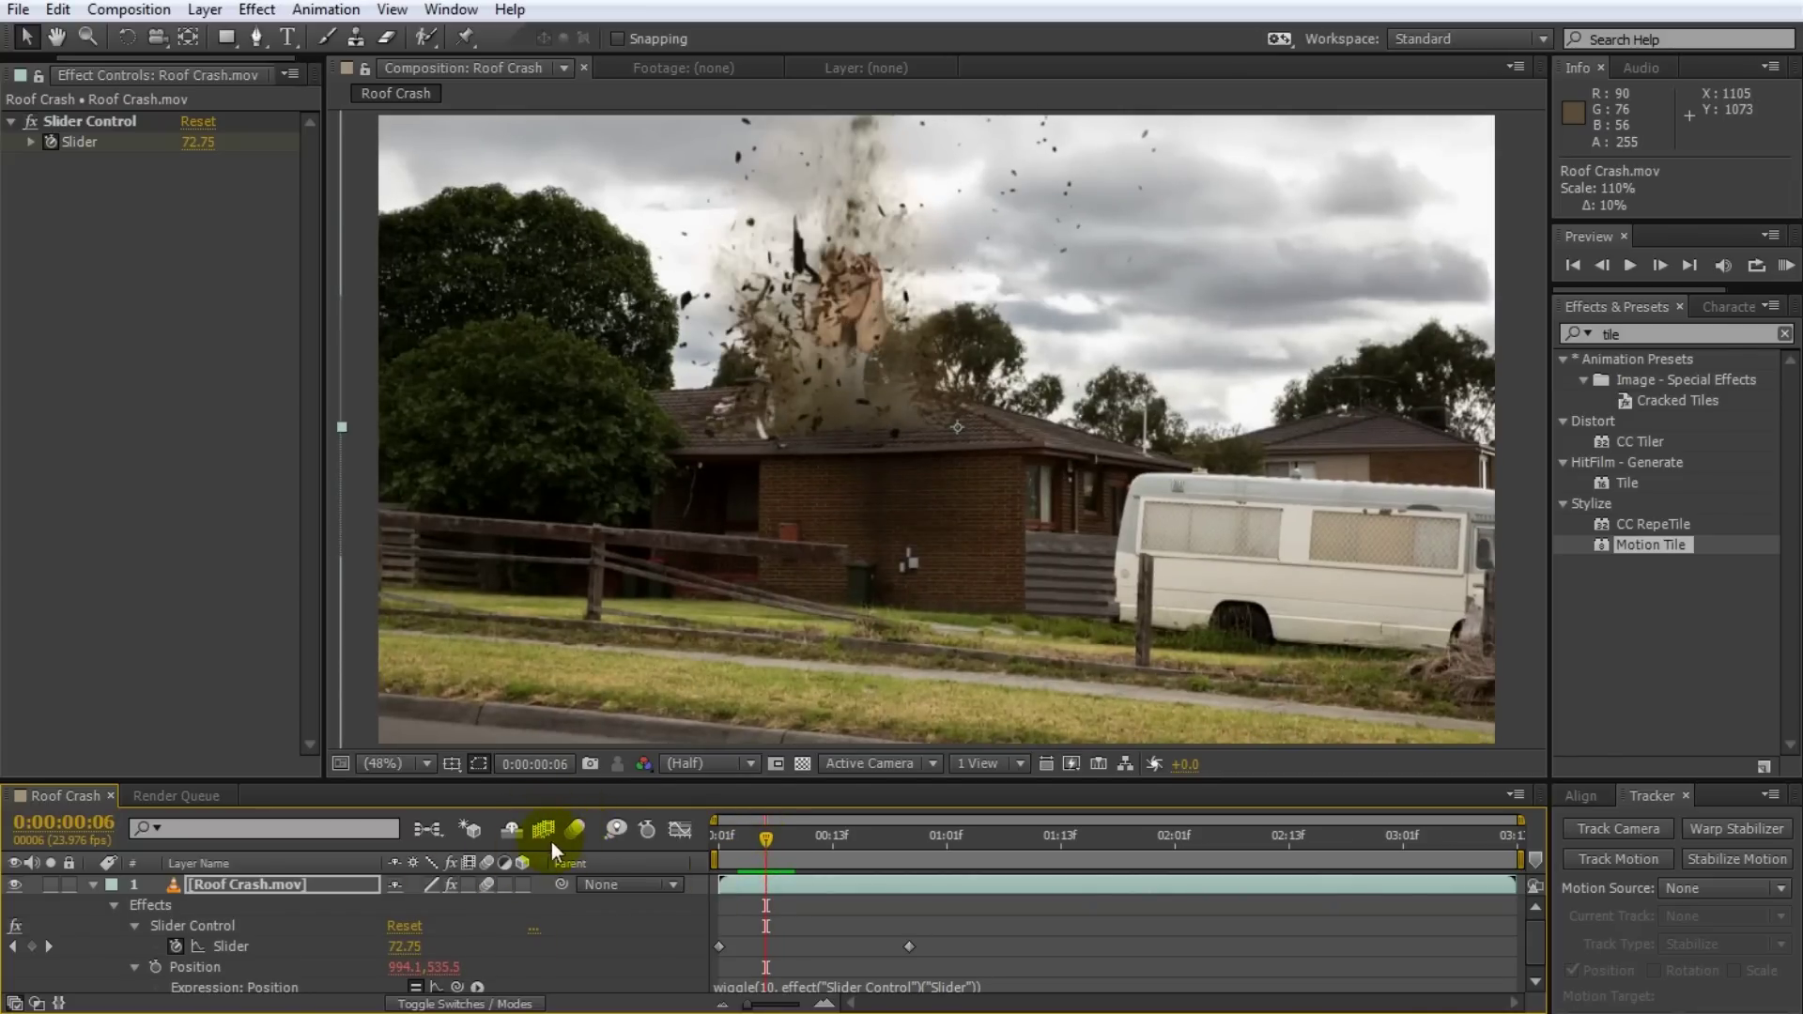
pyautogui.click(576, 829)
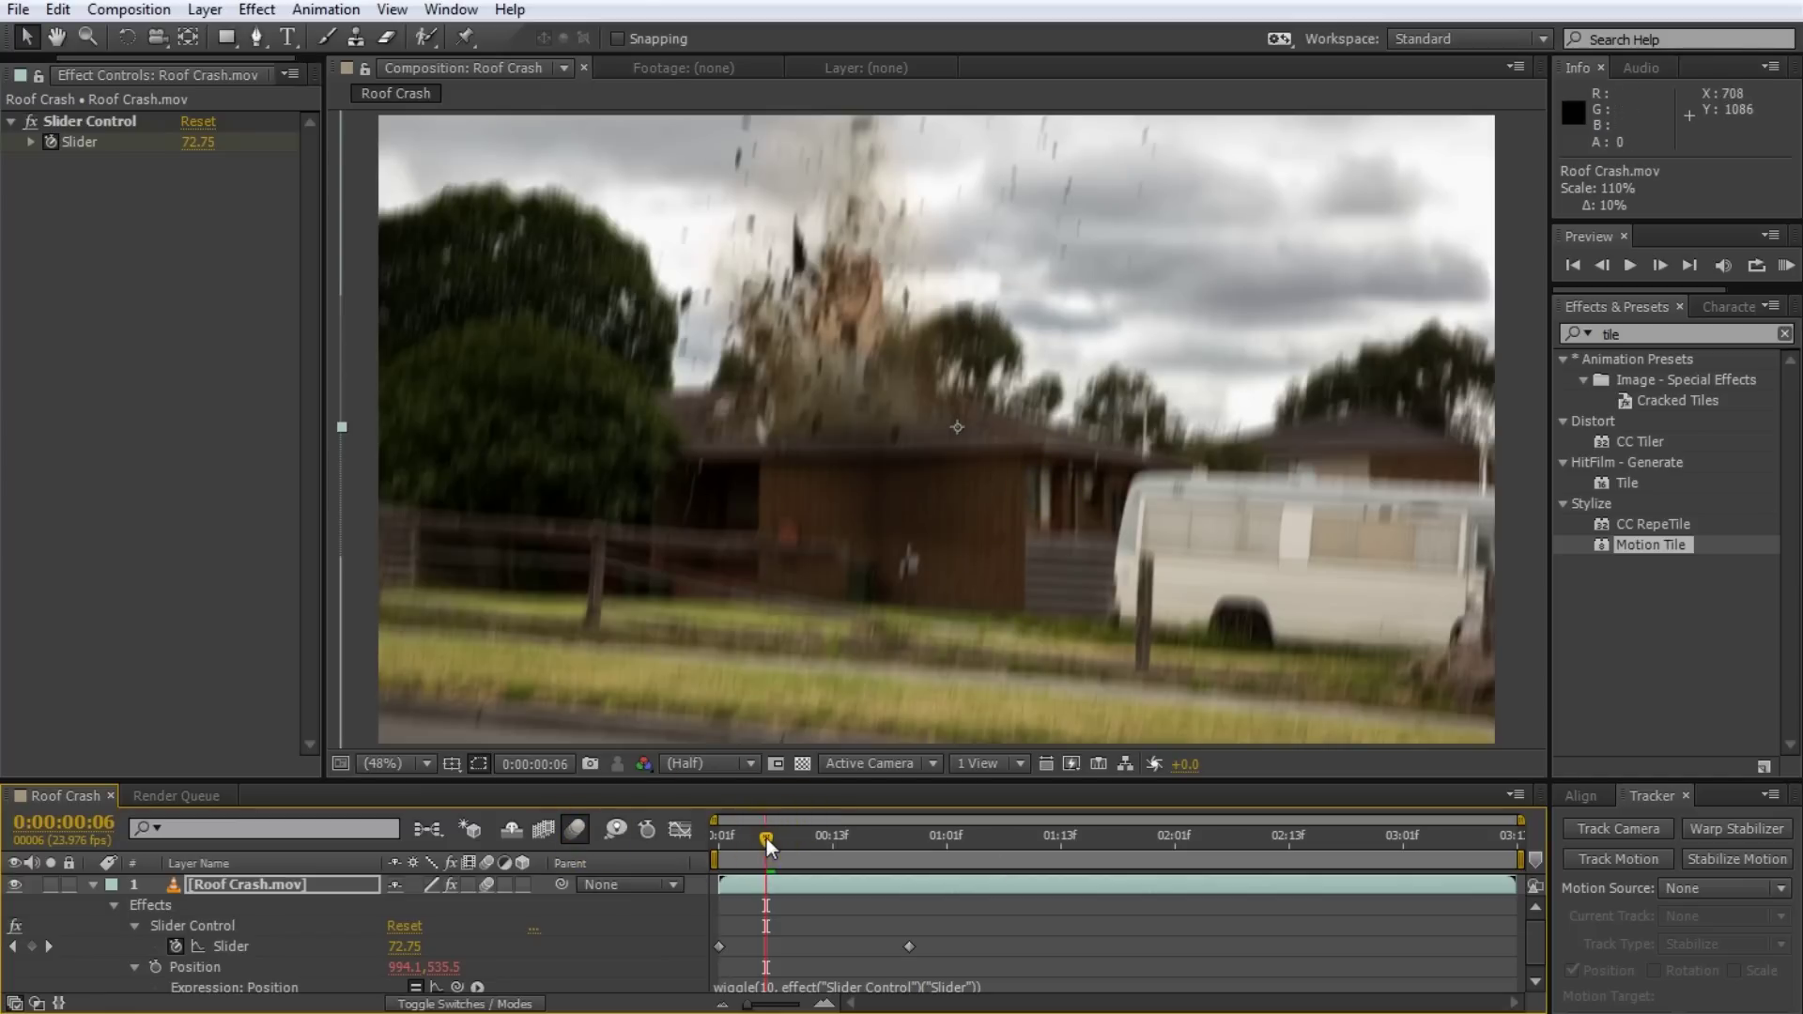
pyautogui.moveTo(768, 844); pyautogui.dragTo(719, 891)
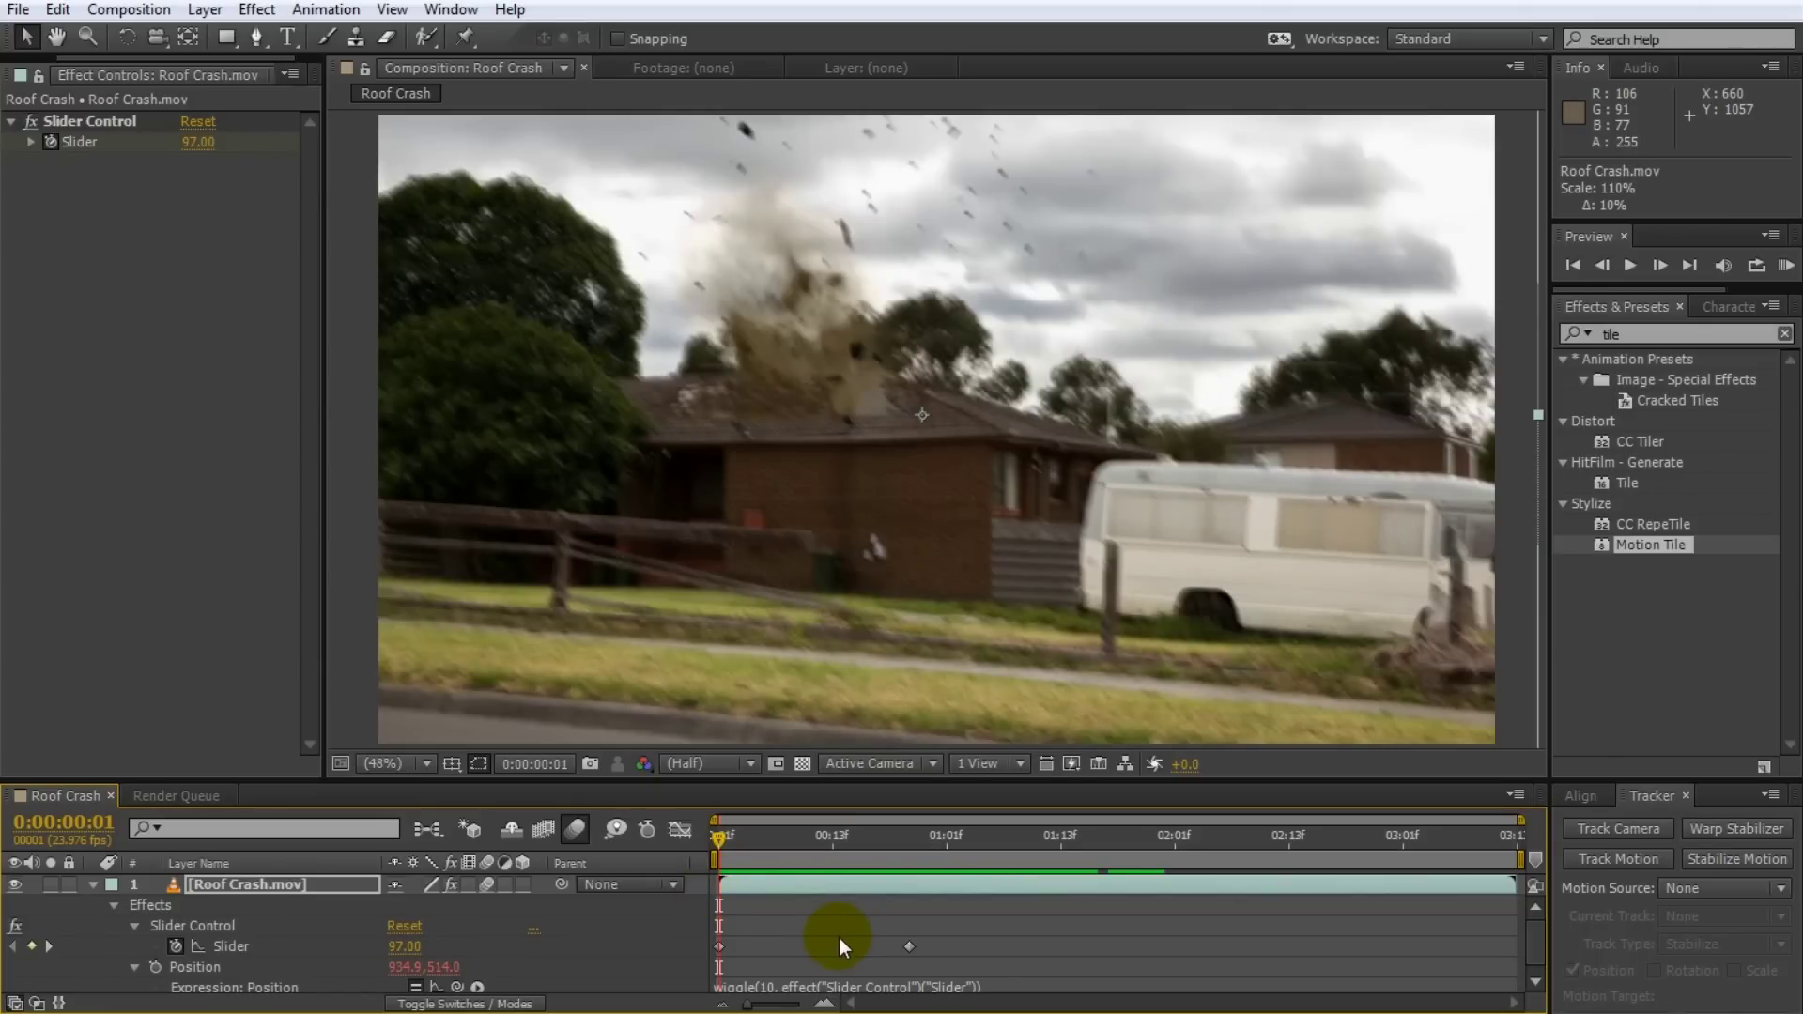
pyautogui.press('KP_0')
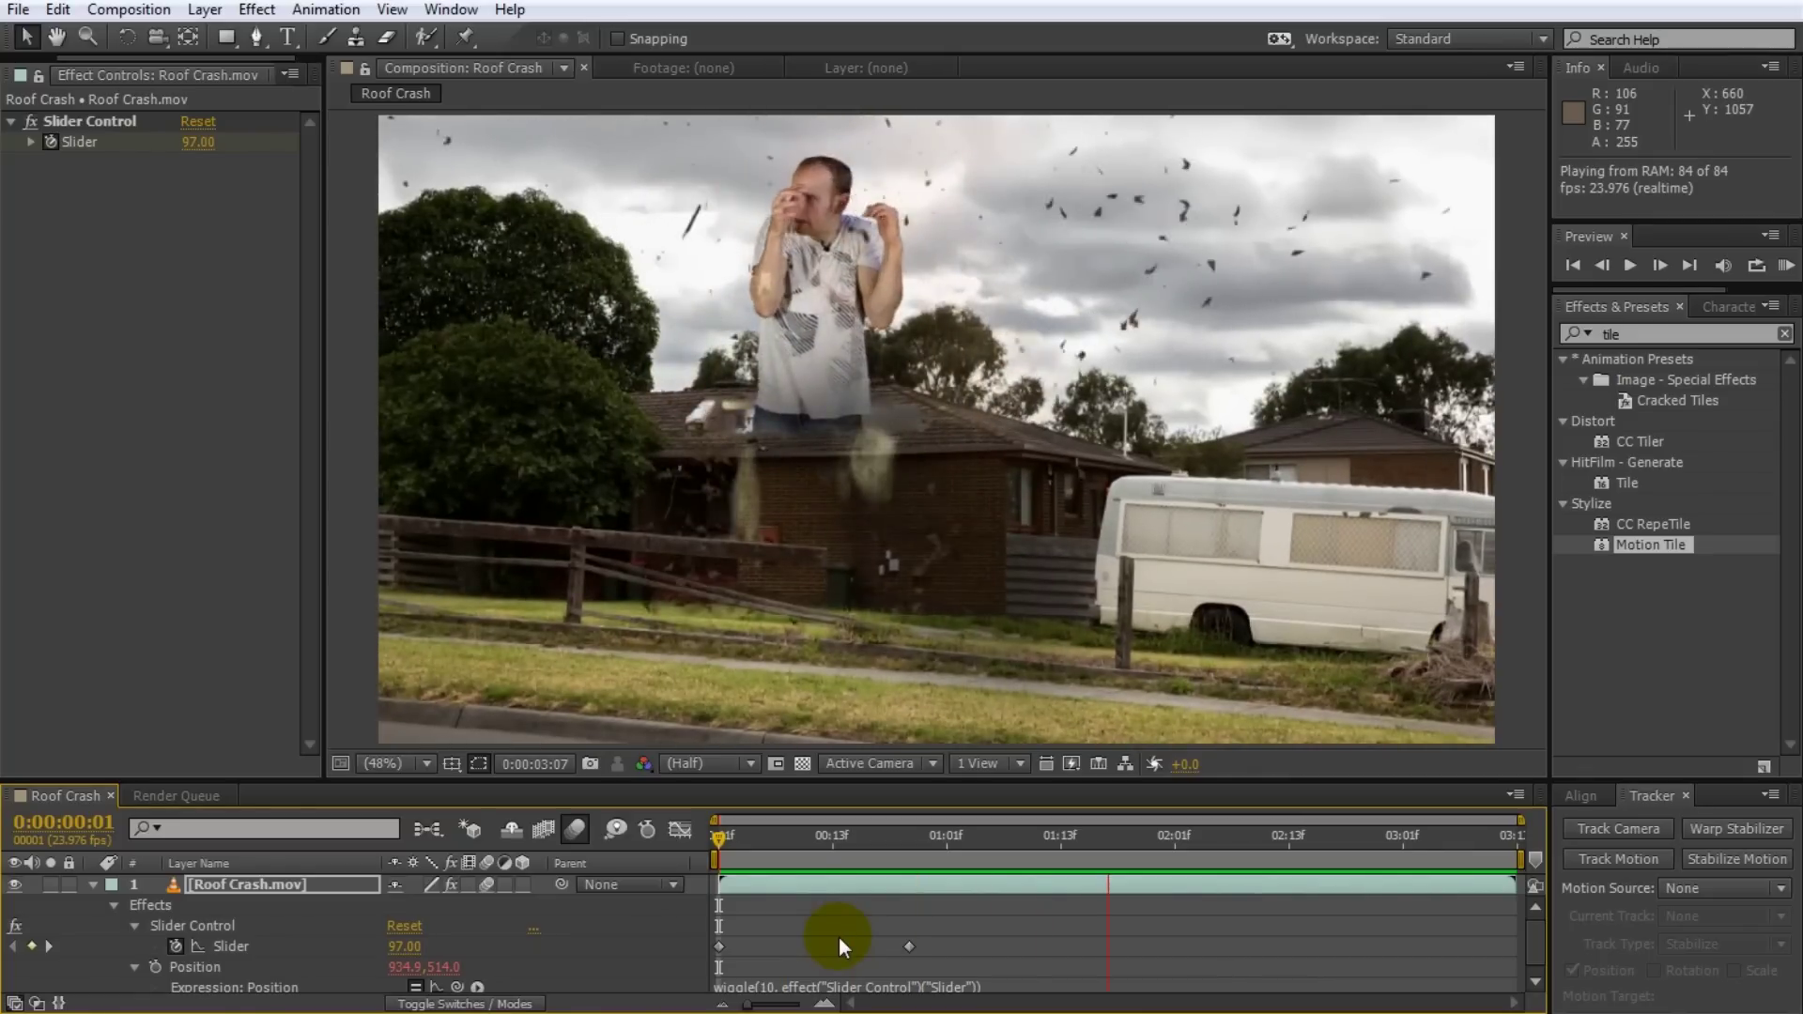